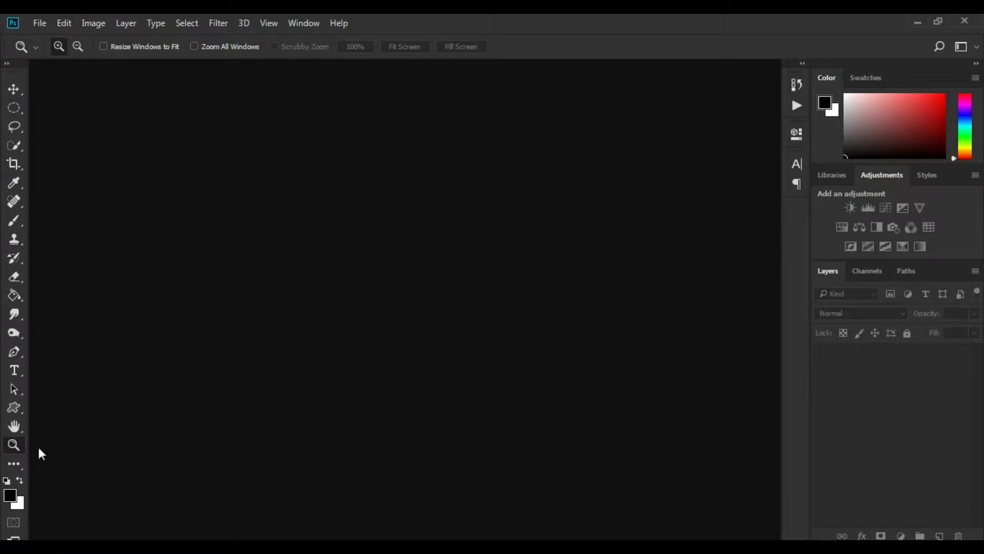
left_click(12, 92)
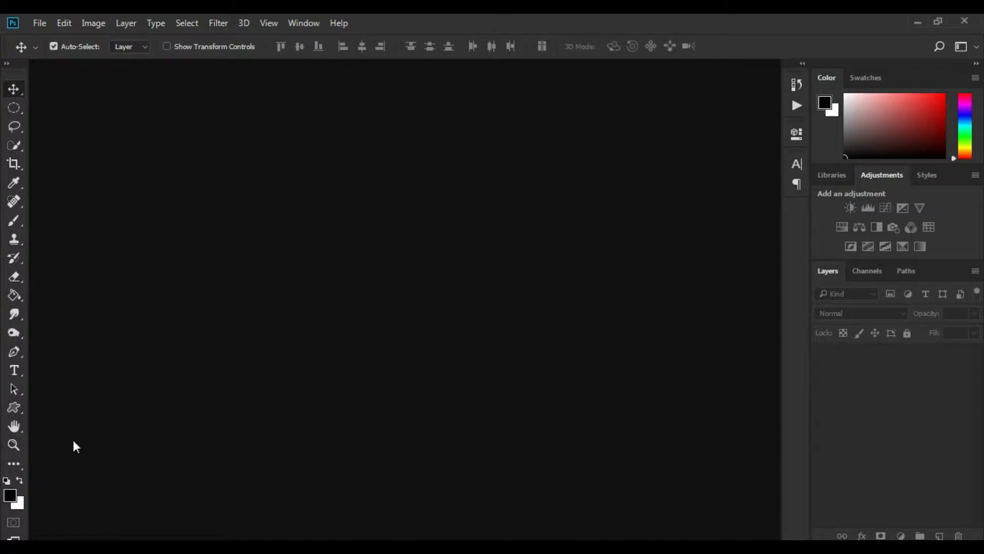
left_click(15, 445)
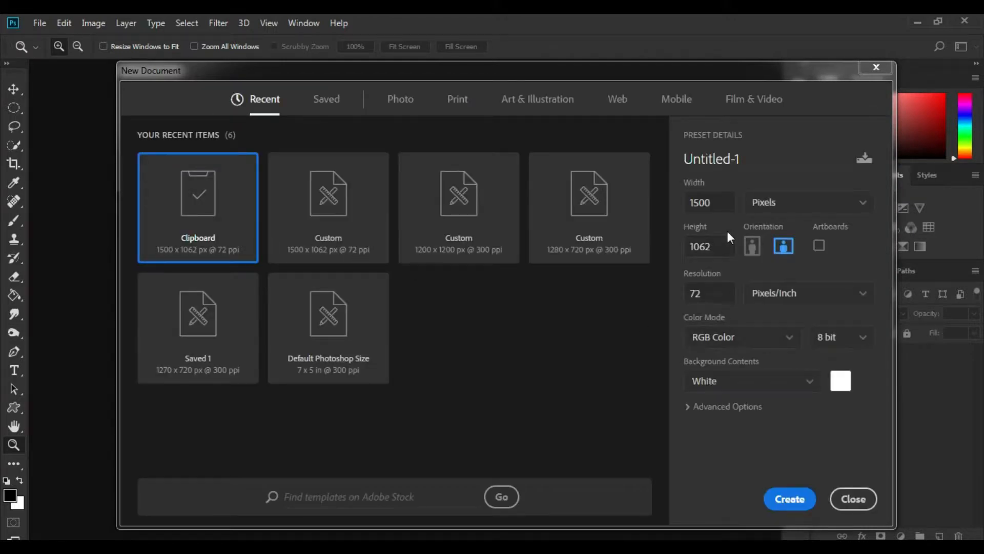
Create a new white RGB document of 1200 by 1200 pixels at 72 pixels/inch
double_click(720, 206)
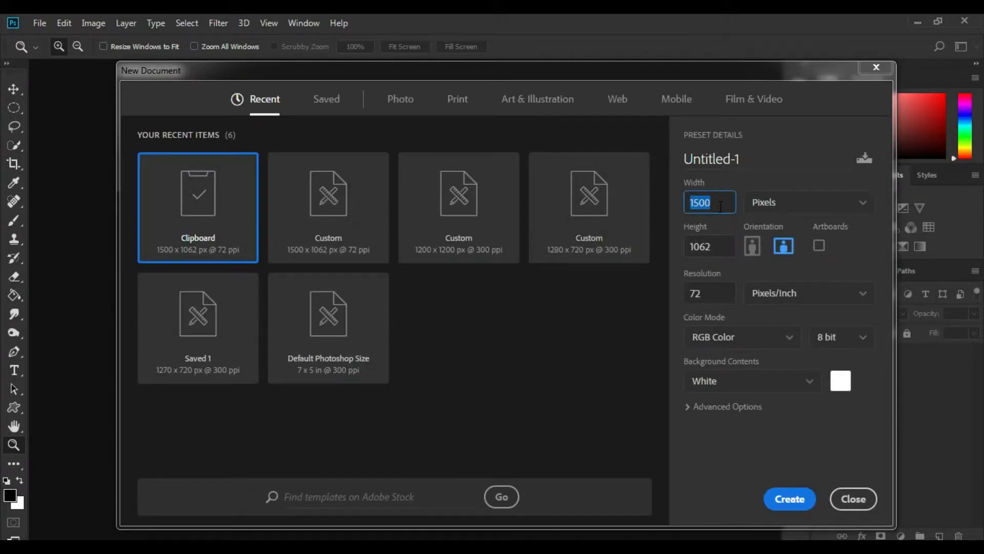
type("12")
key("Tab")
type("1200")
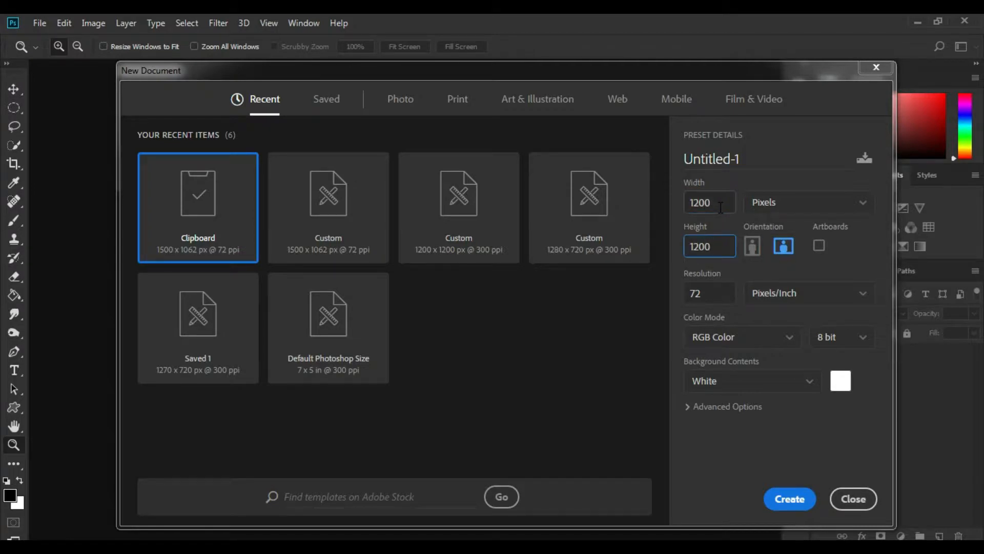
left_click(789, 499)
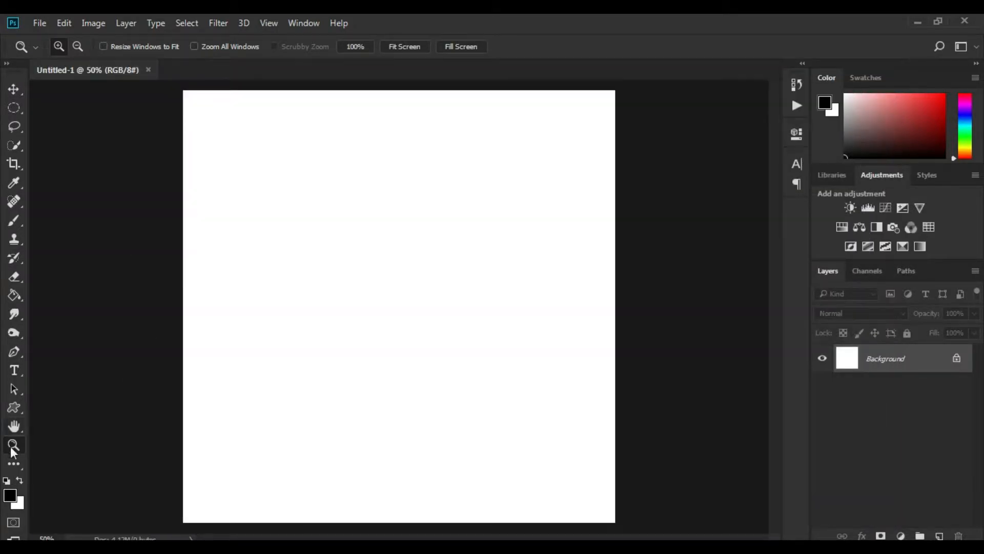
Place the mivi-be41 earphones image from the desktop onto the upper part of the canvas
left_click(403, 47)
left_click(40, 23)
key("Escape")
left_click(917, 23)
left_click_drag(188, 328, 315, 226)
key("Return")
key("z")
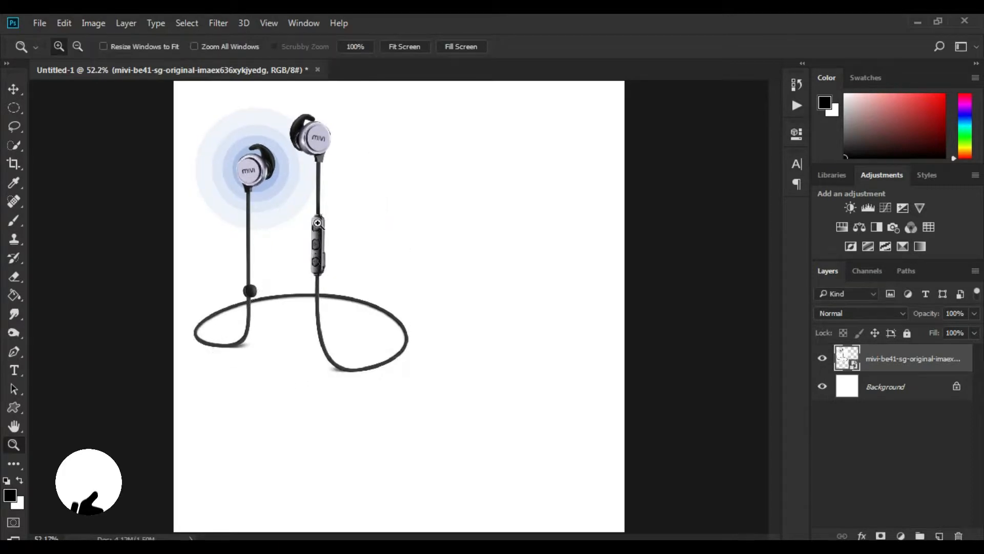
Bring up the New Text Document file with the ad copy in Notepad over the canvas
left_click(917, 20)
right_click(237, 390)
left_click(287, 230)
right_click(214, 467)
left_click(260, 308)
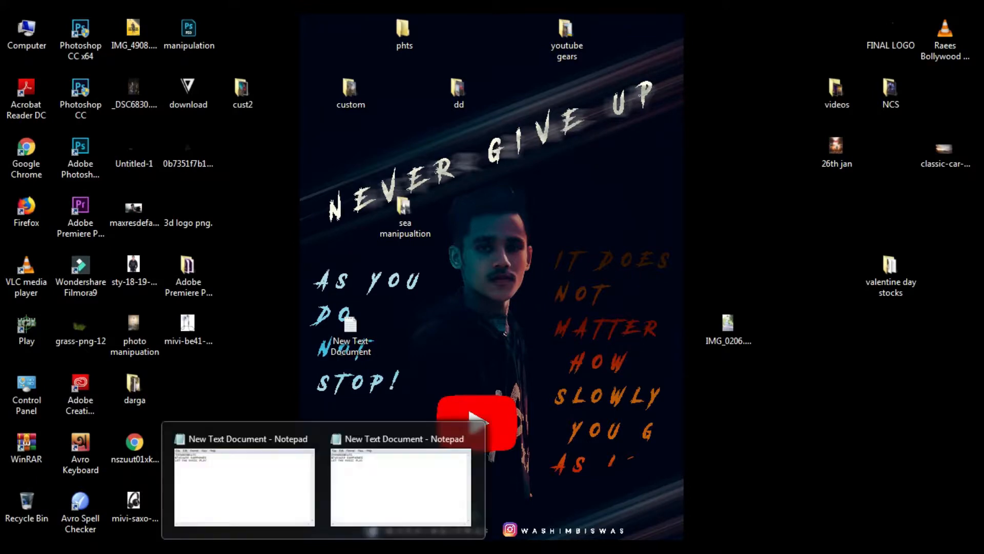
left_click(346, 484)
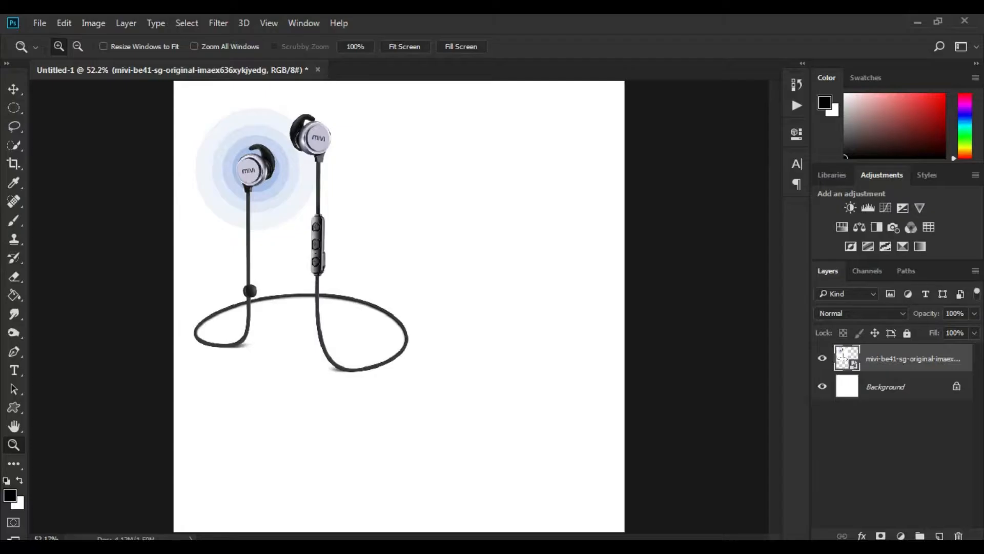
left_click(453, 501)
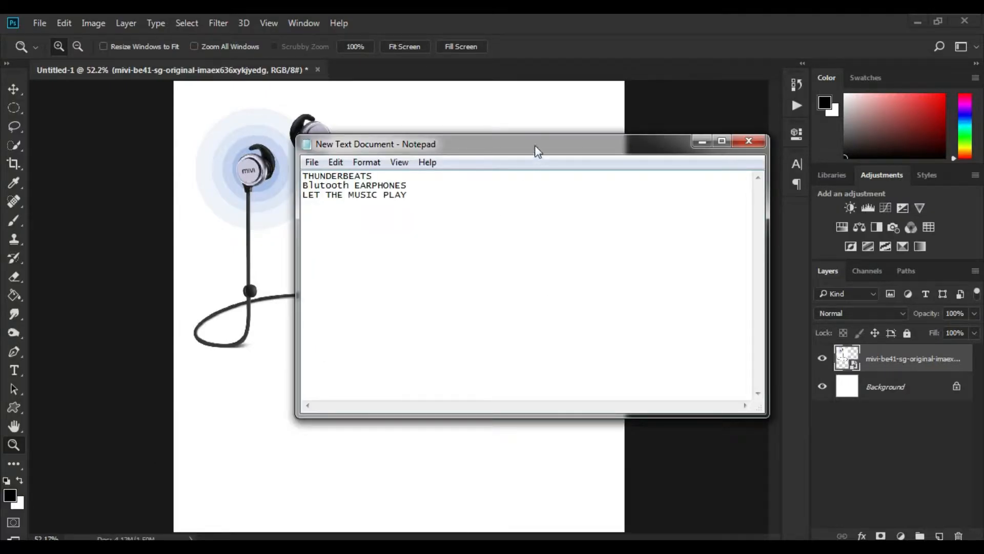
Copy the lines "THUNDERBEATS" and "Blutooth EARPHONES" from the Notepad file and return to Photoshop
left_click_drag(538, 149, 652, 149)
key("ctrl+a")
left_click(606, 208)
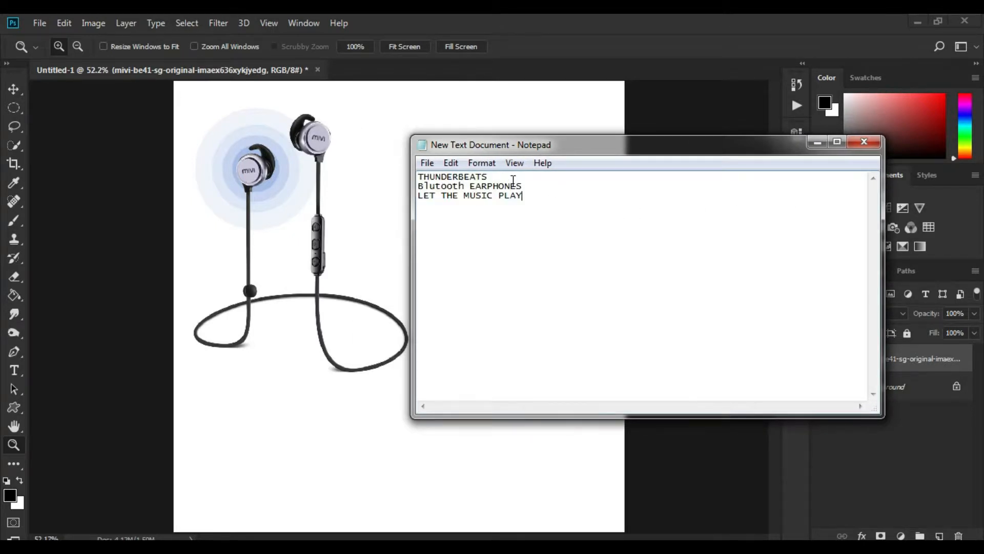
left_click_drag(526, 184, 418, 175)
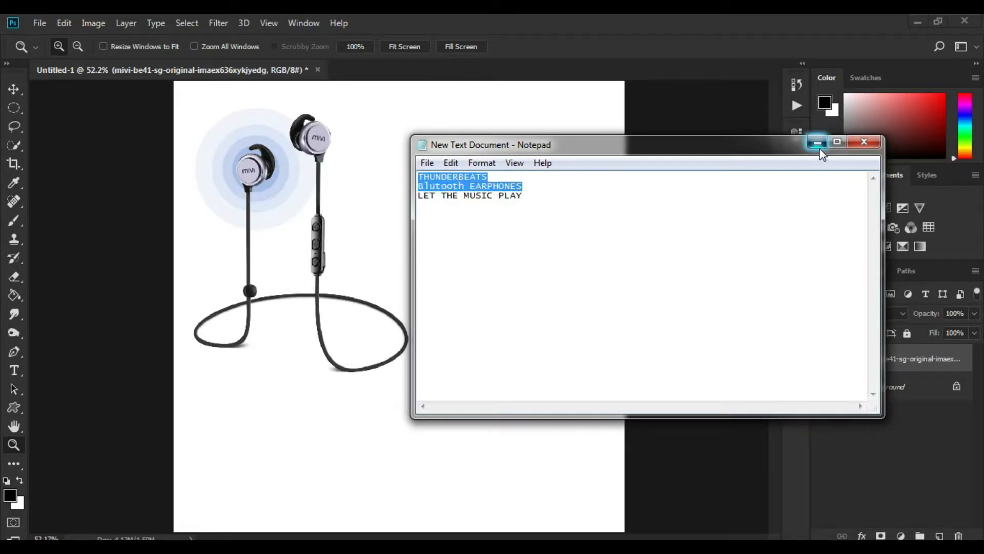
left_click(818, 144)
Add a paragraph text box in the canvas's lower part containing "THUNDERBEATS" and "Blutooth EARPHONES" on separate lines
left_click(13, 370)
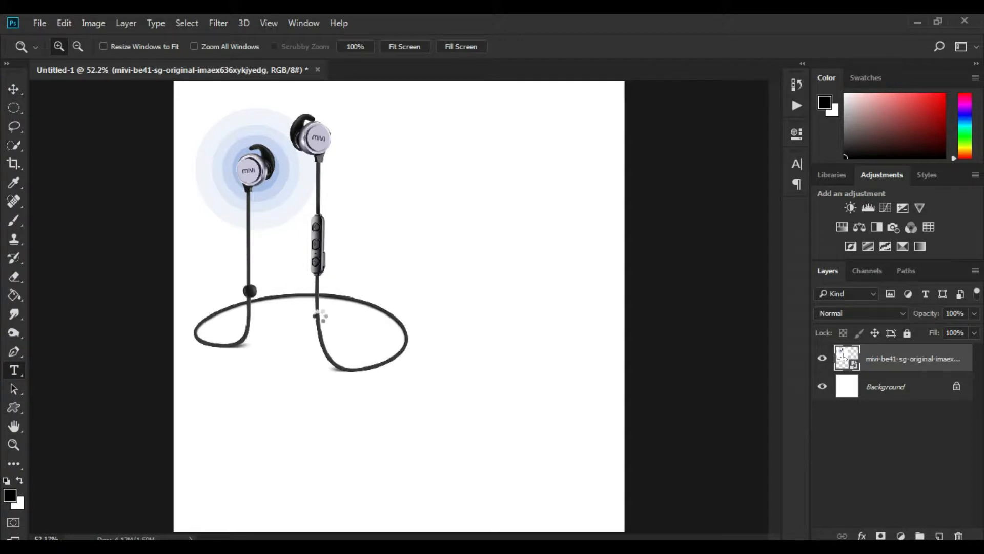
left_click_drag(289, 307, 608, 503)
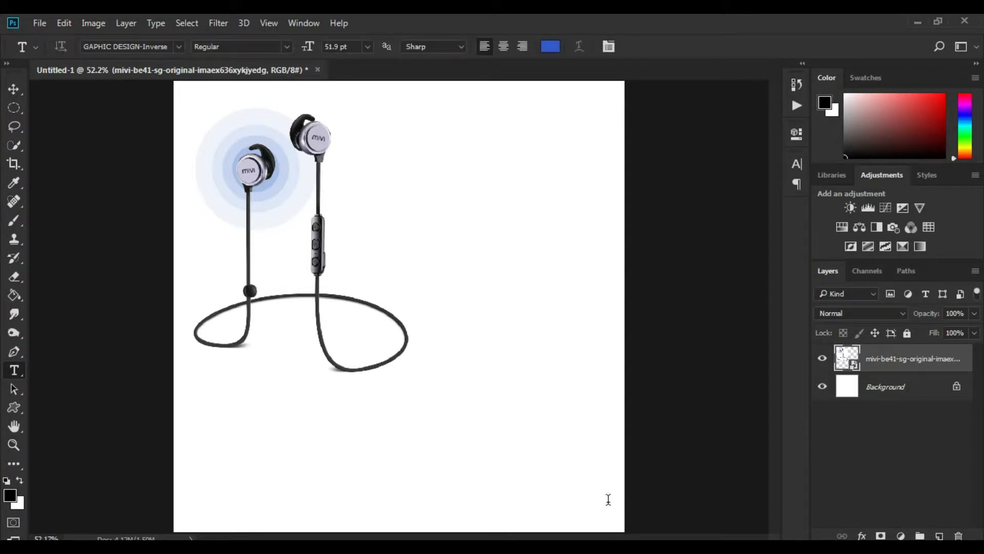
type("PHONES")
Change the font of both lines of text to Lato
key("ctrl+a")
left_click(572, 363)
key("ctrl+a")
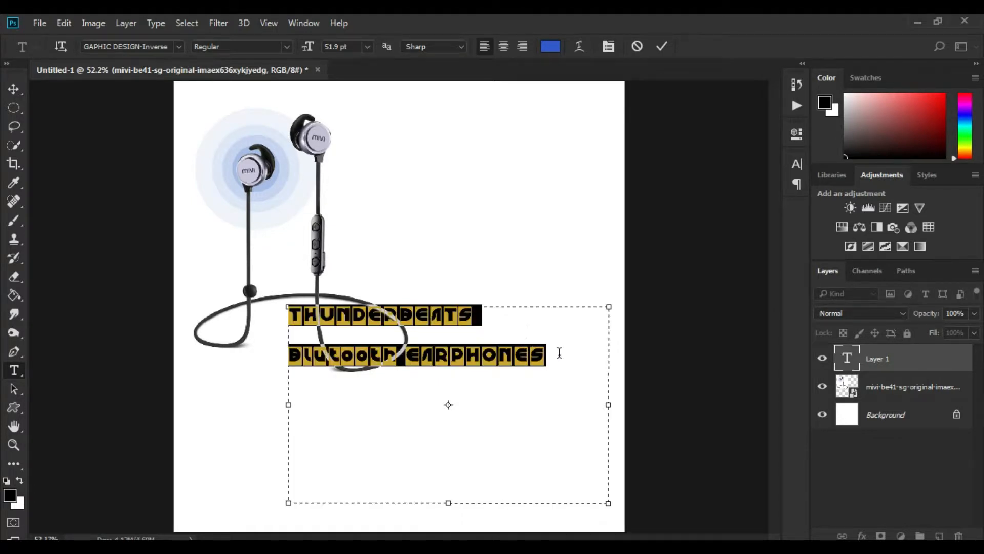
left_click(795, 165)
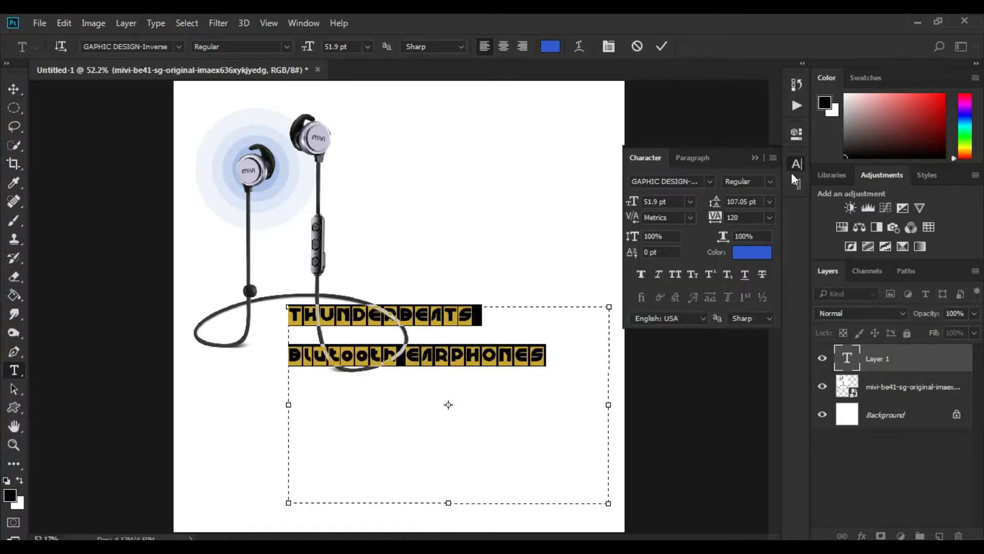
left_click(709, 183)
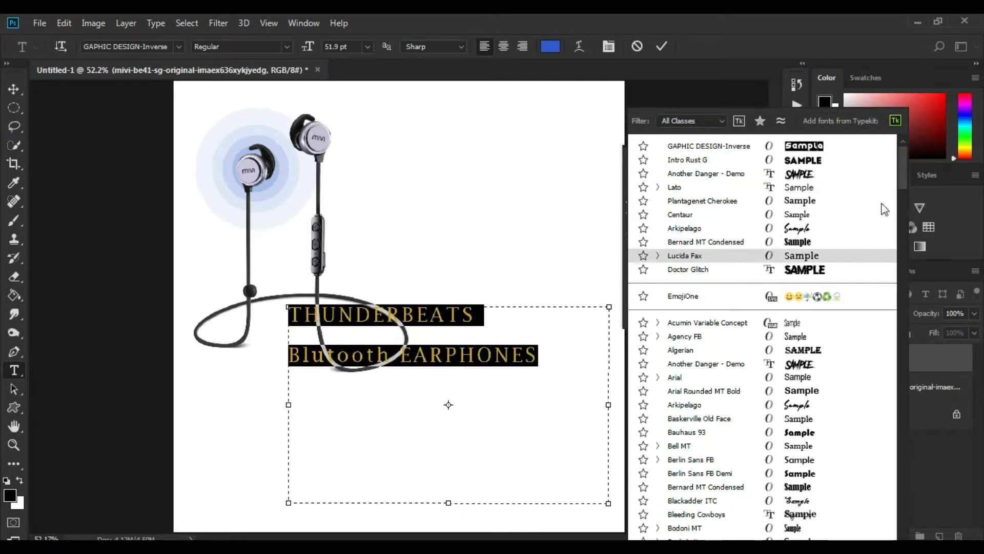
left_click(843, 194)
left_click(566, 364)
key("ctrl+a")
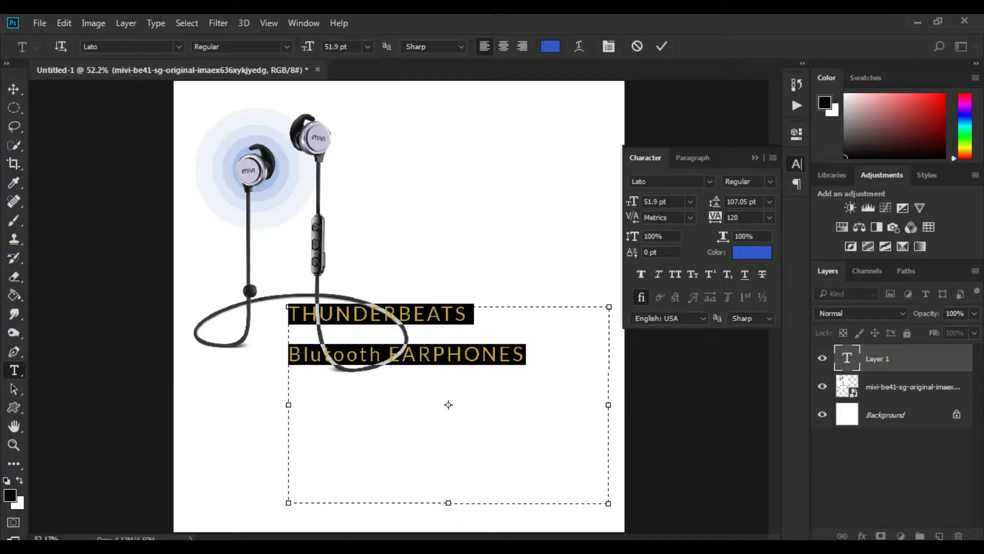
Set both text lines to the Black font style and apply faux italic
left_click(690, 202)
left_click(690, 201)
left_click(250, 47)
left_click(255, 100)
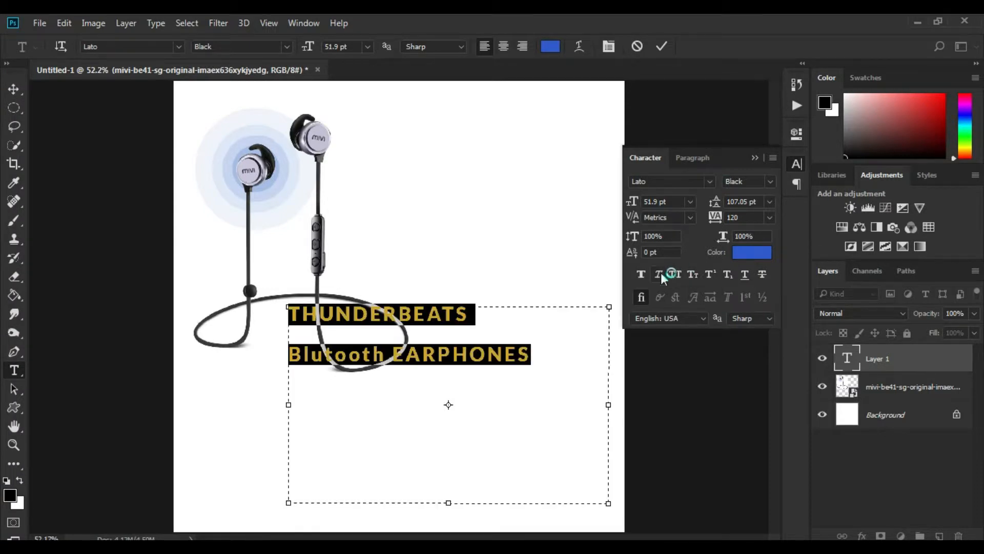
left_click(659, 274)
left_click(559, 362)
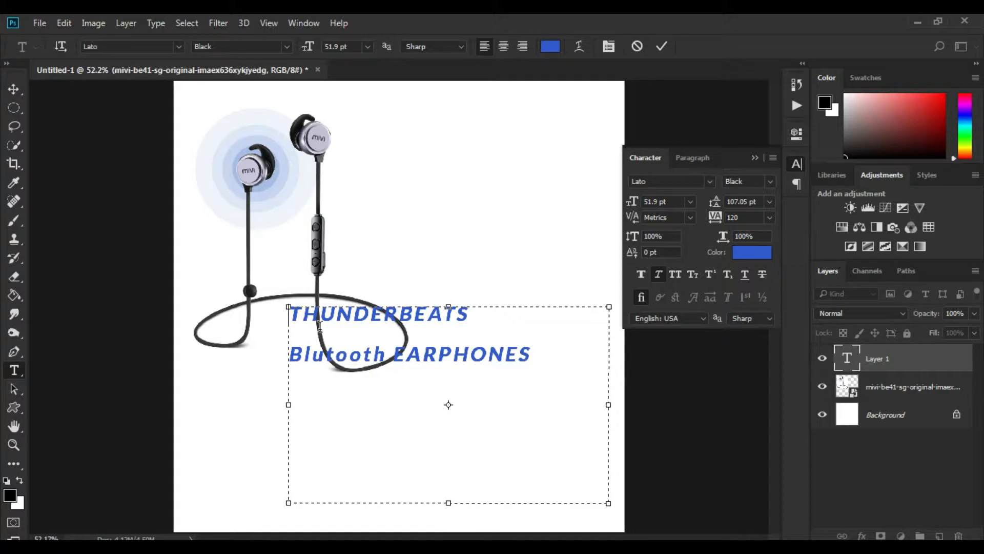
Colour "THUNDER" cyan and "BEATS" dark grey, with the heading in widely spaced italic letters and the second line upright
left_click_drag(403, 314, 494, 315)
left_click(495, 314)
left_click(538, 355)
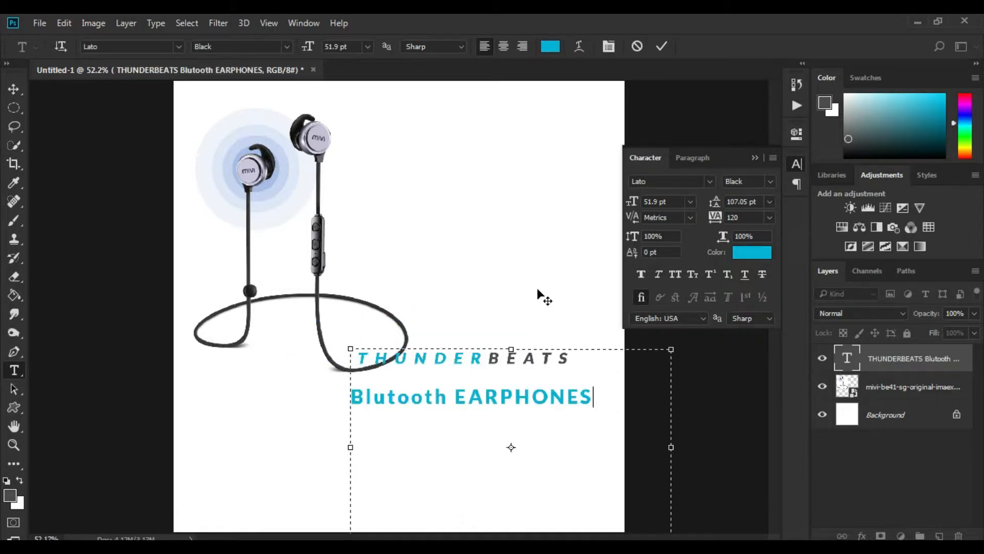
Move the text beside the earphones and centre "Blutooth EARPHONES" under the heading at 26.9 pt with 73.05 pt leading
left_click_drag(539, 294, 555, 168)
left_click_drag(611, 229, 268, 233)
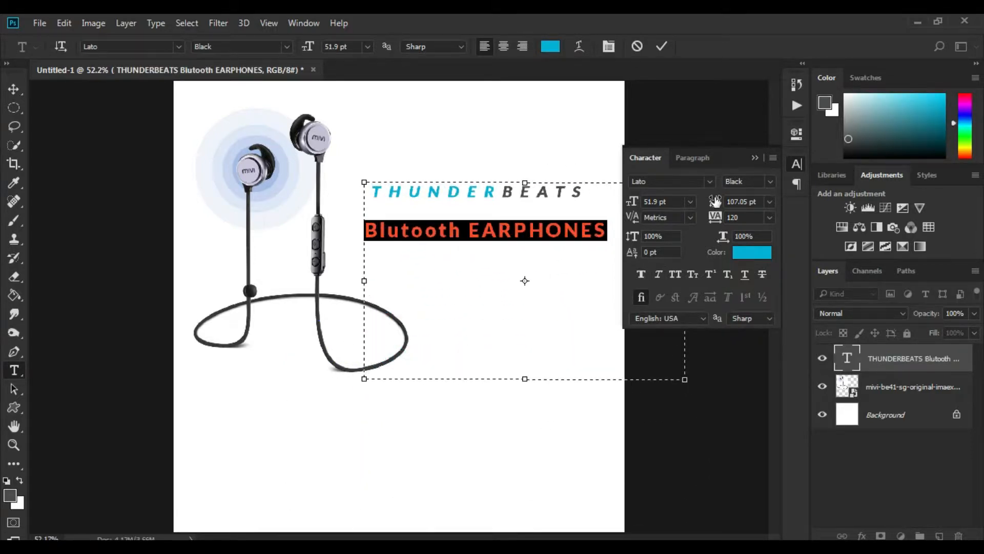
left_click_drag(714, 201, 611, 198)
left_click(543, 218)
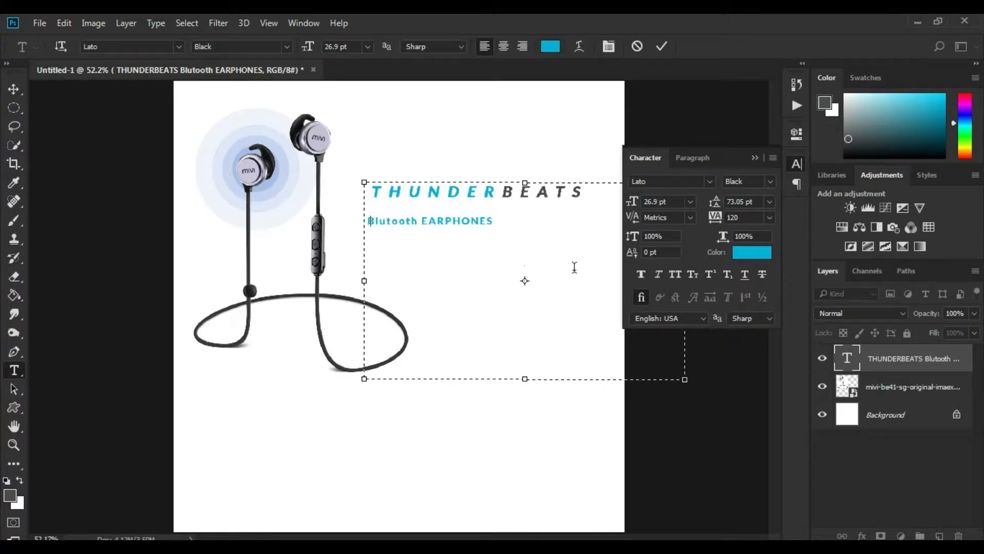
left_click(473, 211)
Draw a registered-trademark custom shape of 12 by 12 px at the upper end of the word "Blutooth"
left_click(15, 410)
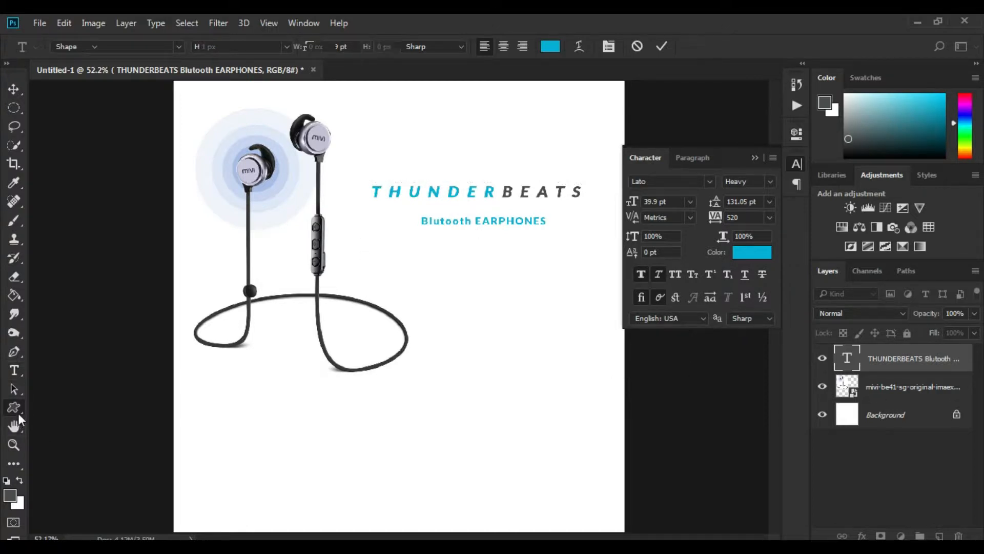
left_click(11, 446)
left_click_drag(441, 195, 473, 369)
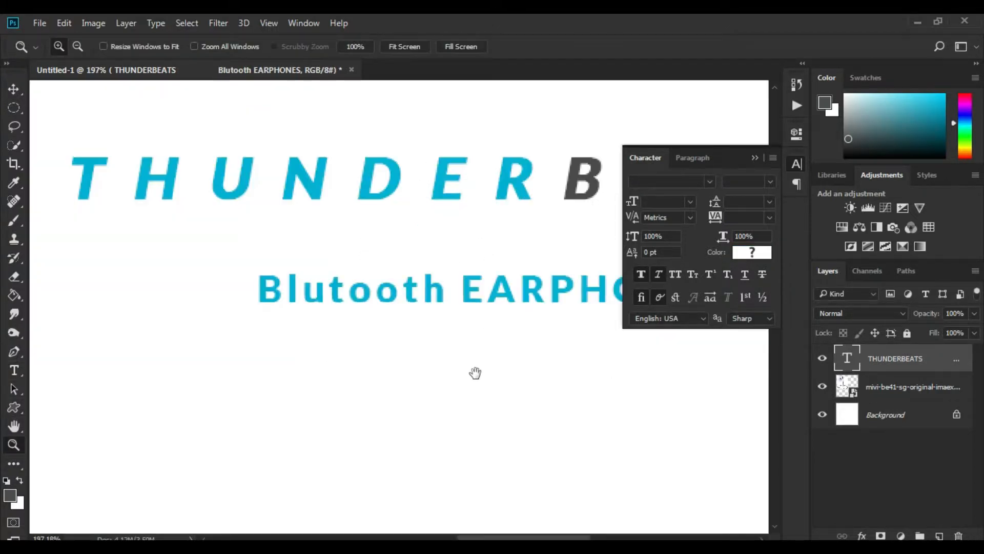
left_click(14, 407)
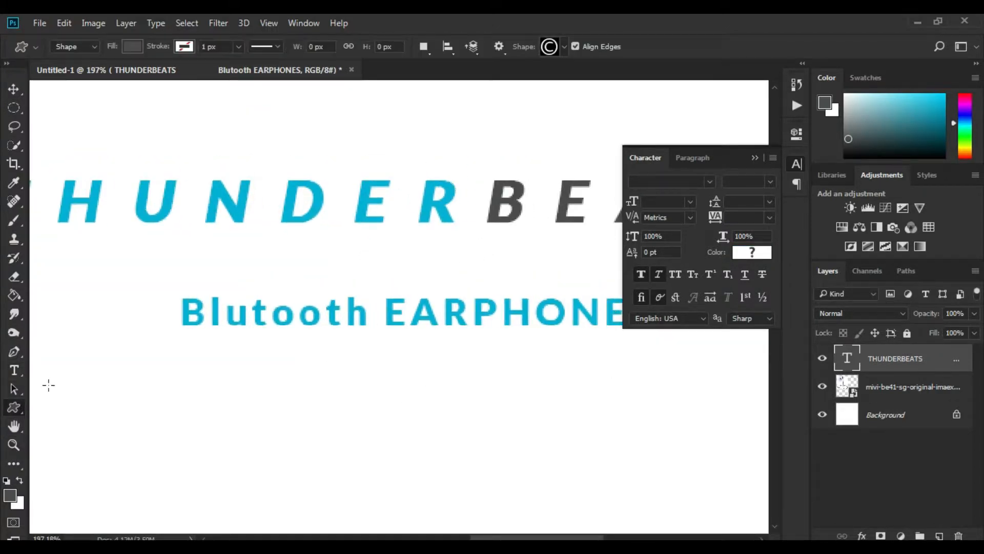
left_click(563, 48)
scroll(542, 137, "up", 5)
scroll(542, 138, "down", 2)
left_click(479, 154)
left_click_drag(359, 287, 373, 302)
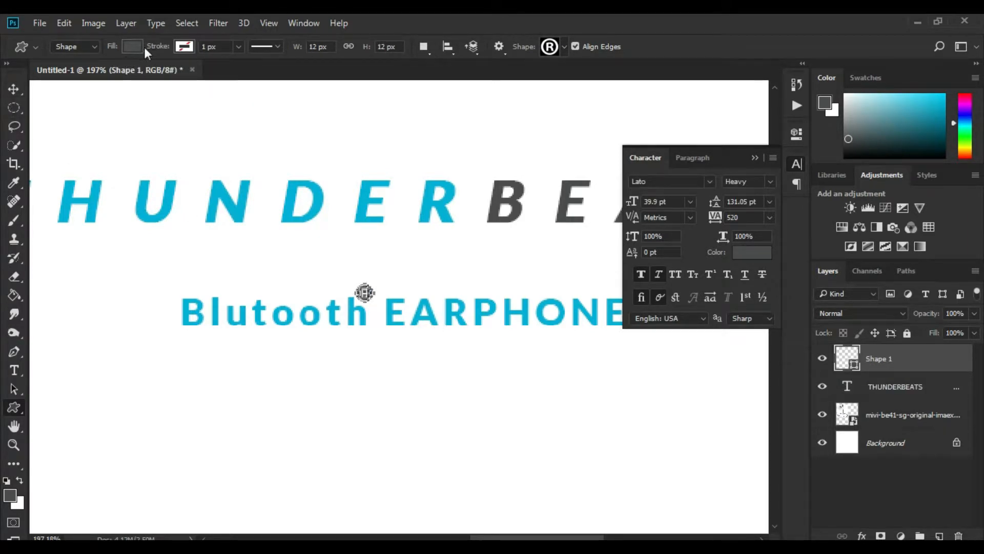
Fill the registered-trademark symbol with cyan and nudge it into the gap between "Blutooth" and "EARPHONES"
left_click(131, 48)
left_click(80, 123)
key("v")
left_click_drag(367, 292, 368, 289)
key("ctrl+z")
left_click(892, 359)
Recolour the "Blutooth EARPHONES" line black
left_click(14, 445)
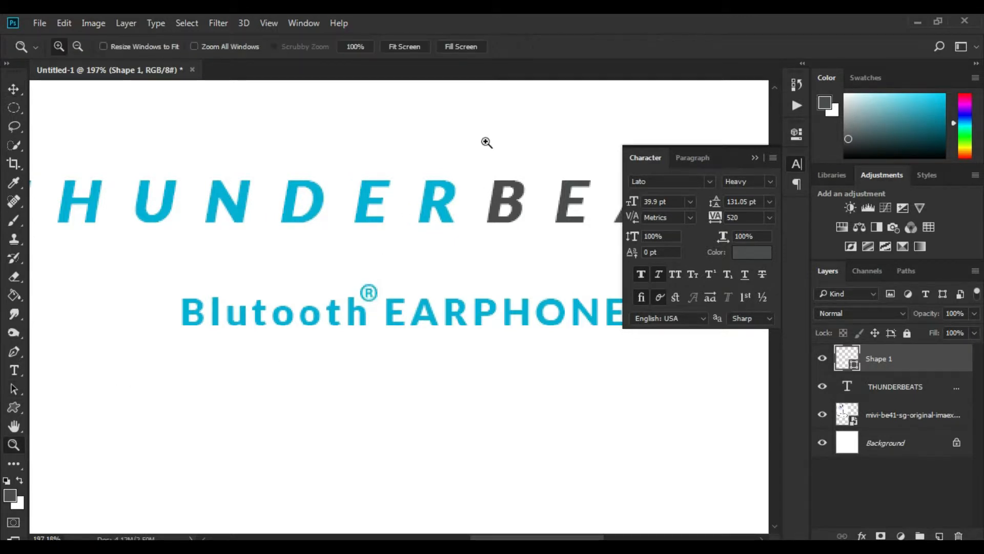
left_click(405, 47)
left_click(523, 248)
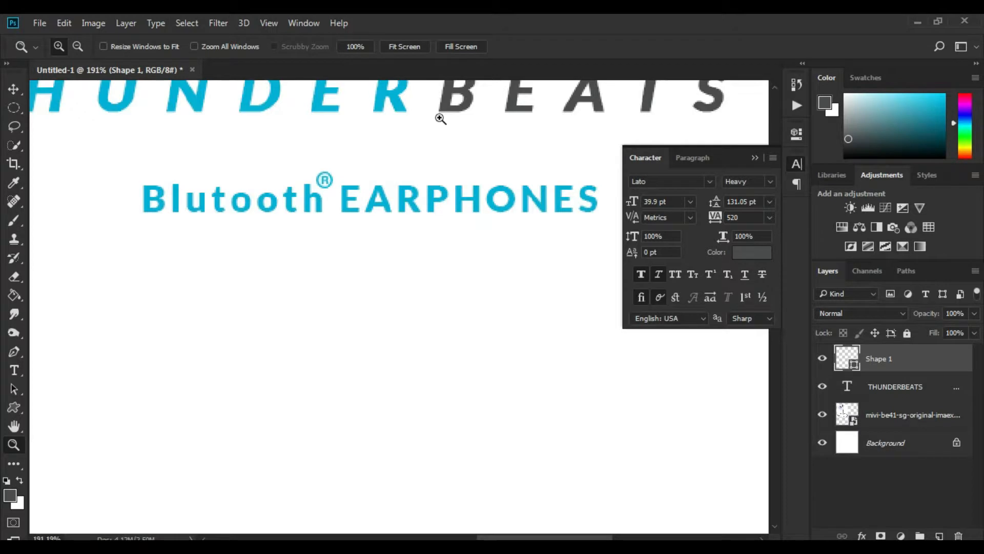
left_click(407, 49)
key("t")
left_click_drag(545, 218, 421, 221)
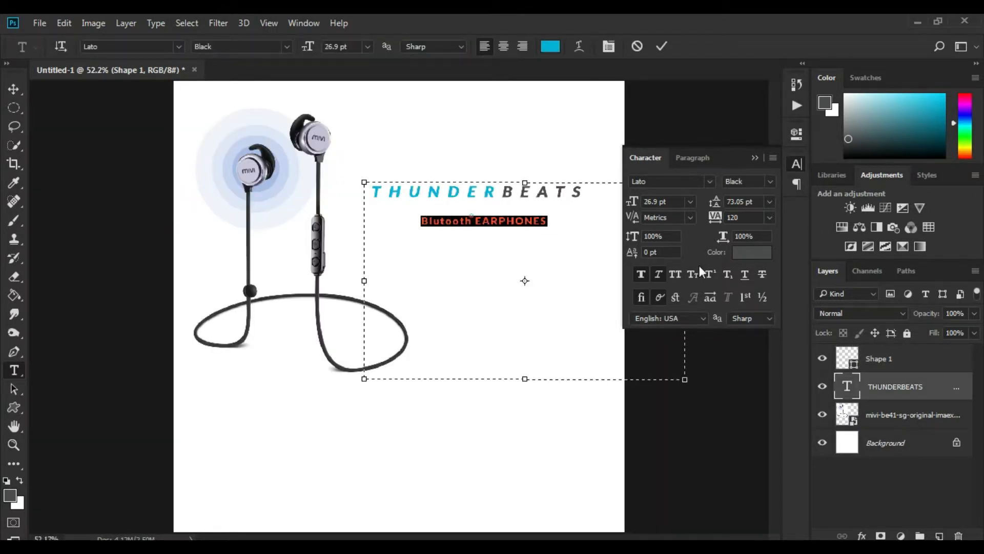
left_click(551, 248)
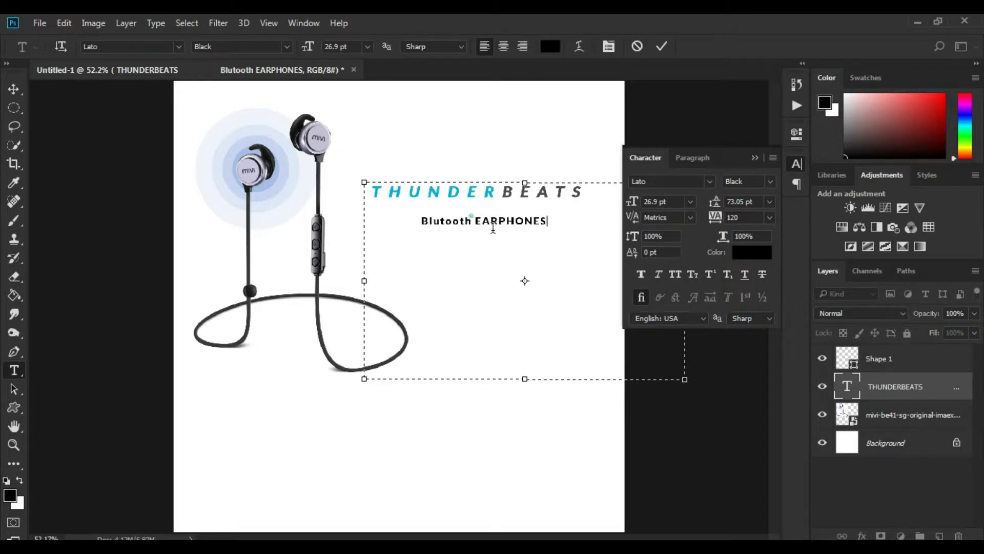
key("ctrl+a")
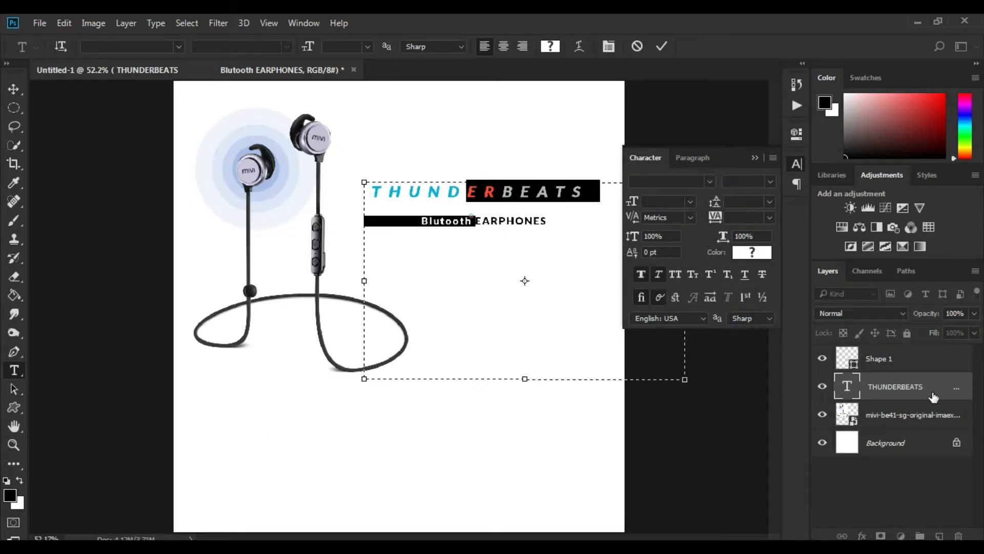
Change the fill of the registered-trademark symbol on the Shape 1 layer to black
left_click(905, 367)
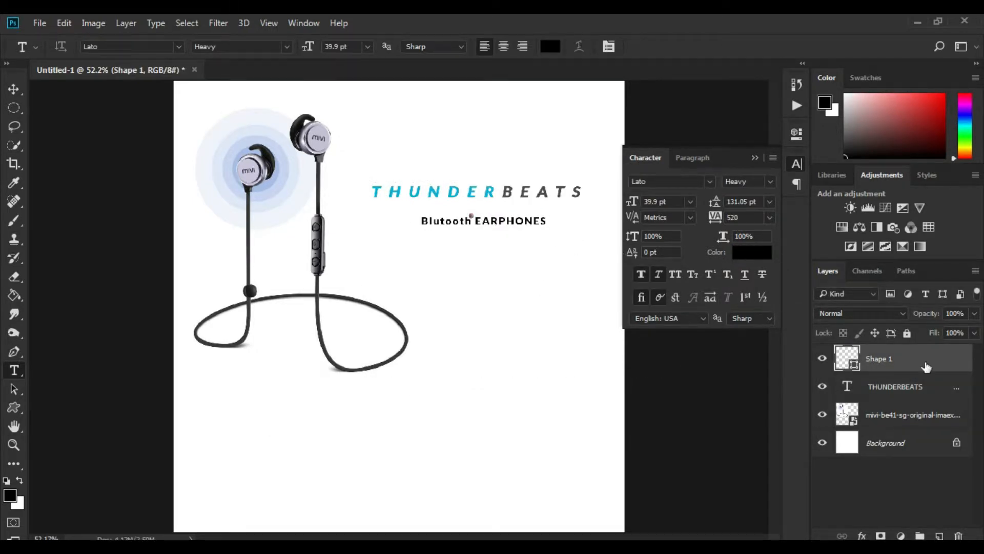
left_click(14, 407)
left_click(139, 50)
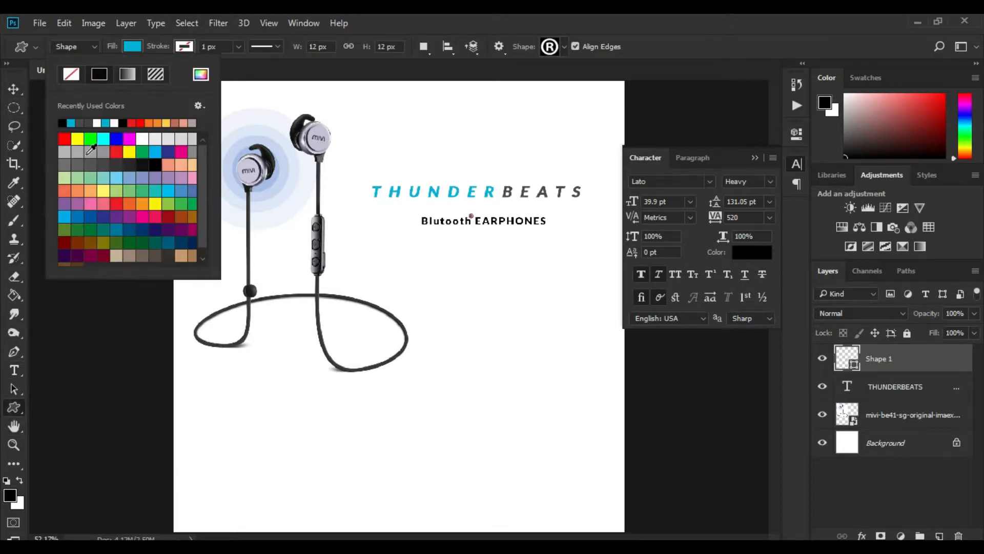
Move the heading and subtitle text block slightly down the canvas
left_click(14, 89)
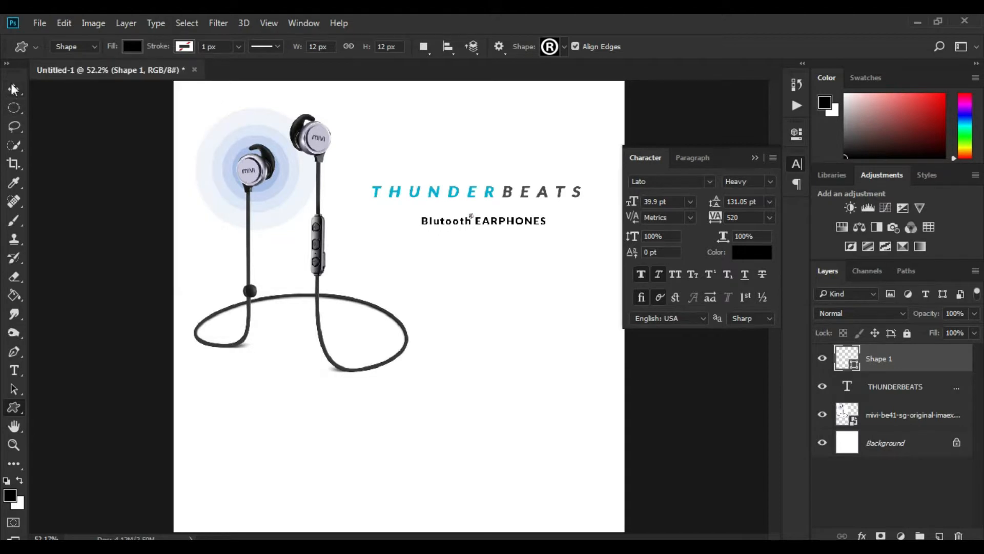
left_click(14, 88)
left_click_drag(517, 217, 517, 254)
Set the word "BEATS" in the heading to Lato Regular
key("t")
left_click_drag(576, 222, 502, 226)
left_click(658, 274)
left_click_drag(588, 225, 501, 223)
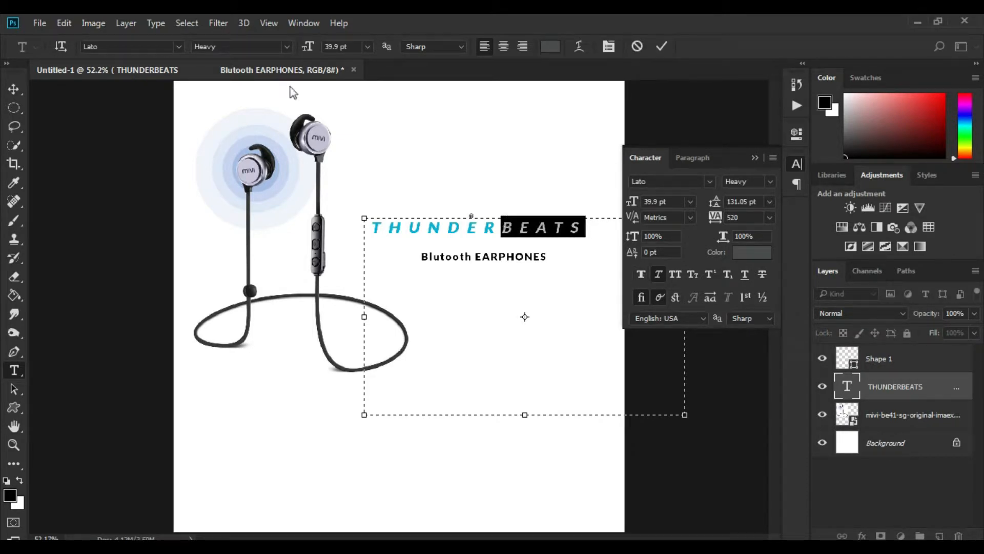
left_click(287, 46)
left_click(248, 69)
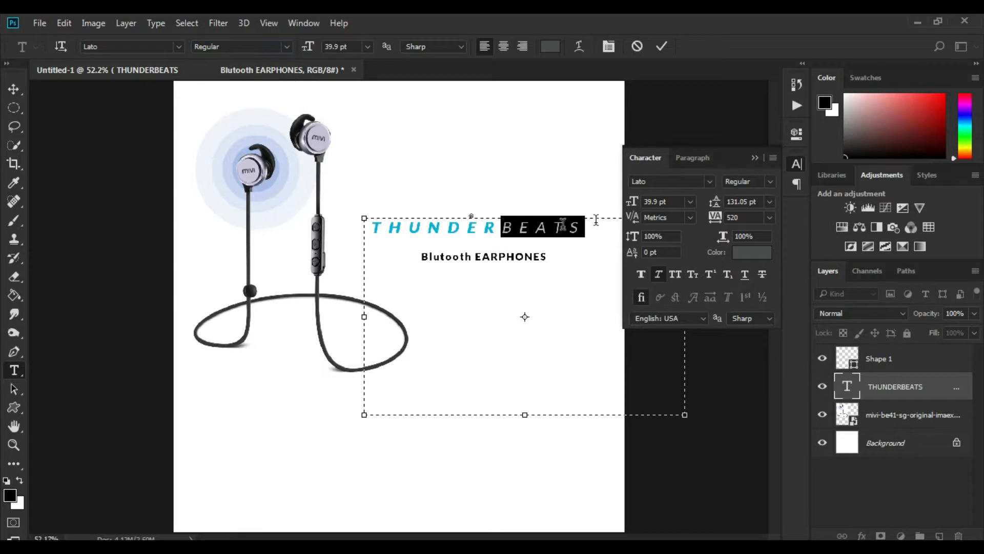
Move the heading, subtitle and registered-trademark symbol slightly down and right beside the earphones
left_click(14, 89)
left_click_drag(466, 233, 477, 250)
left_click(14, 370)
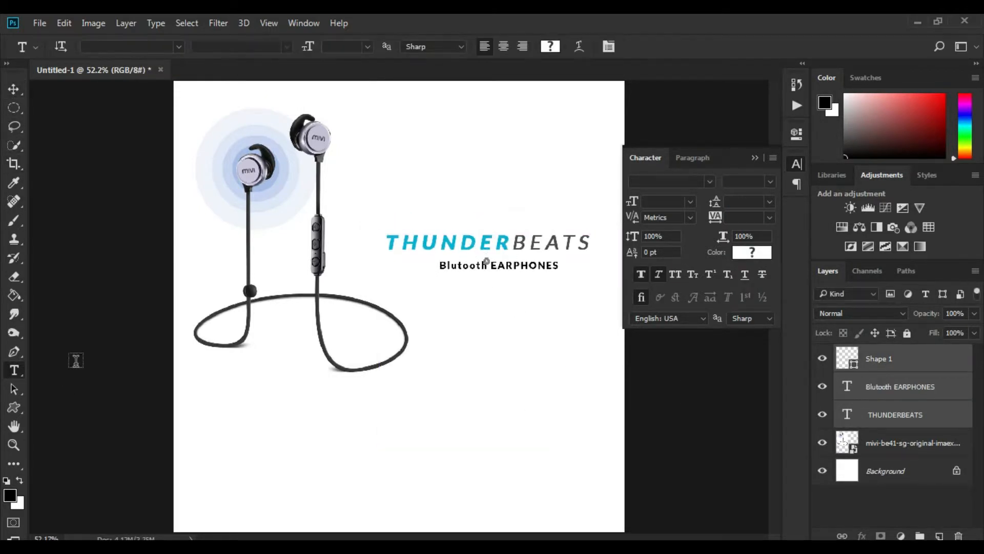
Delete the existing registered-trademark symbol between "Blutooth" and "EARPHONES"
left_click(916, 370)
key("ctrl+t")
left_click_drag(490, 263, 529, 286)
key("Return")
left_click(12, 90)
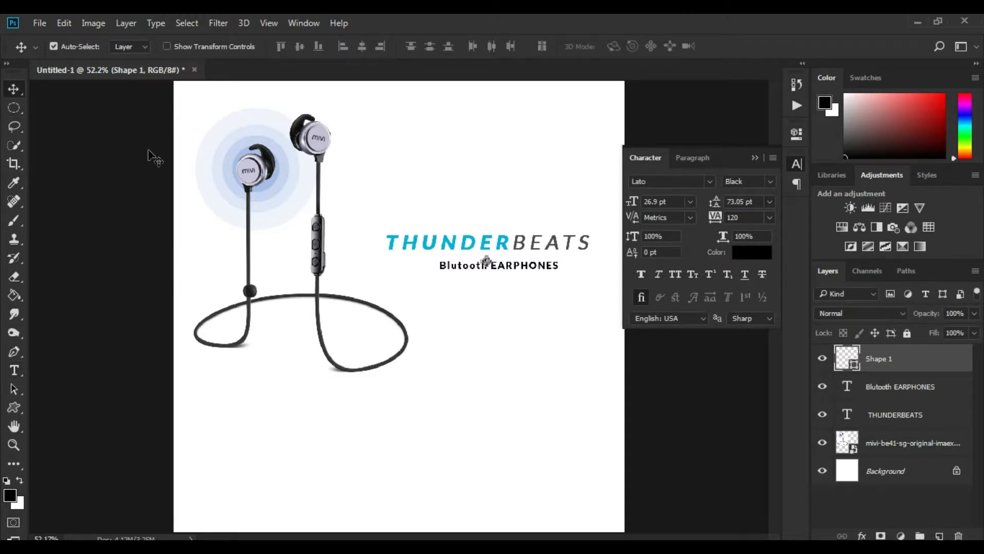
key("Delete")
Draw a new small black registered-trademark custom shape at the upper end of the word "Blutooth"
left_click(14, 444)
left_click_drag(435, 246, 584, 309)
left_click(14, 407)
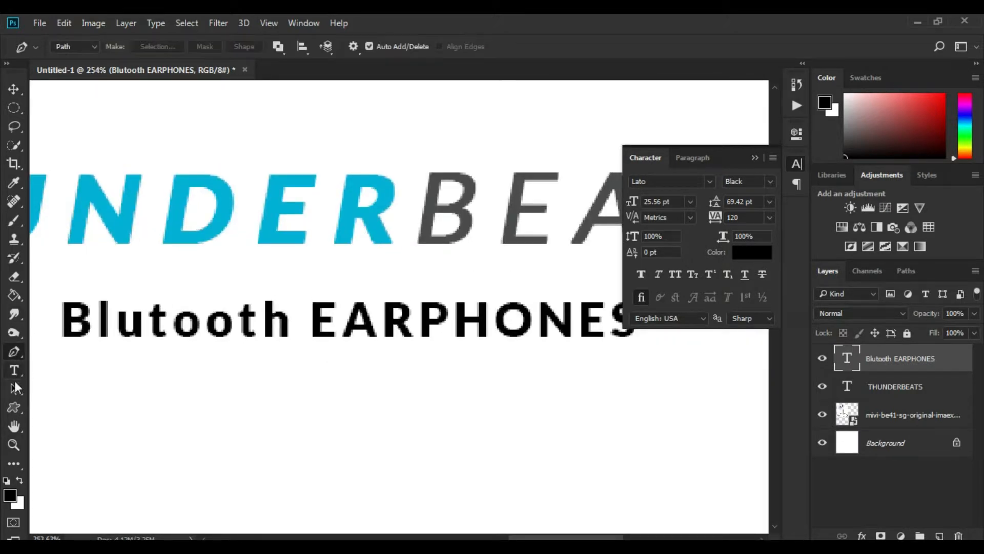
right_click(14, 408)
left_click(562, 49)
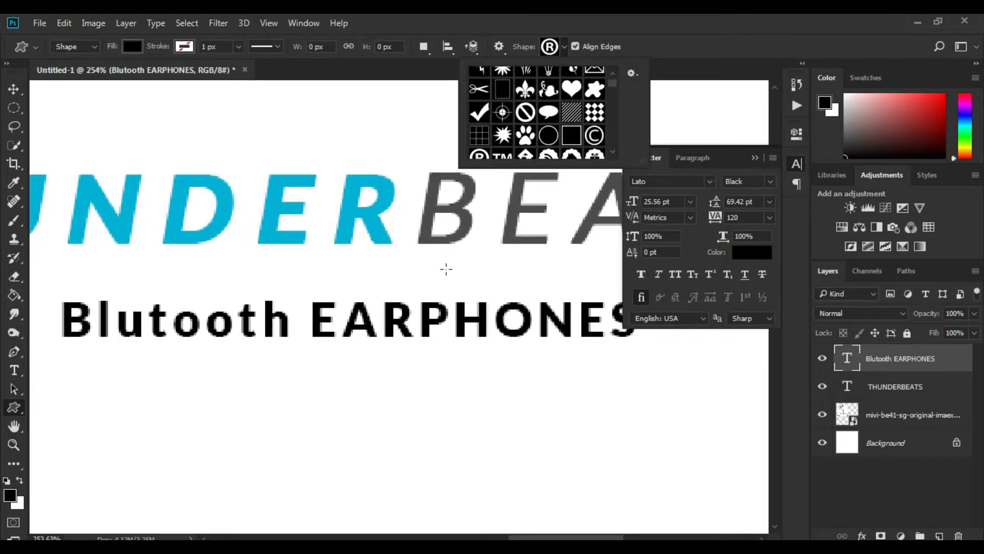
left_click_drag(286, 278, 292, 295)
left_click(14, 89)
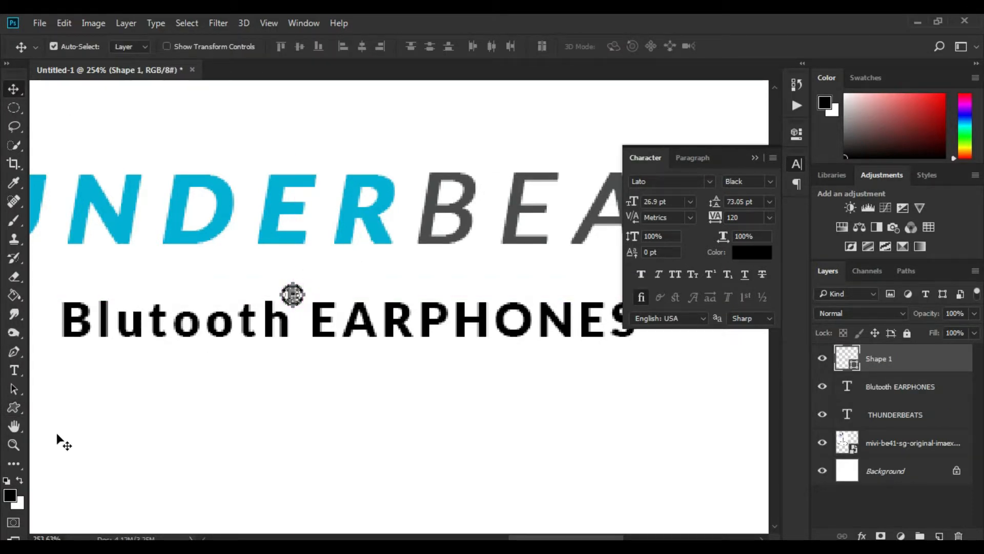
left_click(14, 444)
left_click(404, 47)
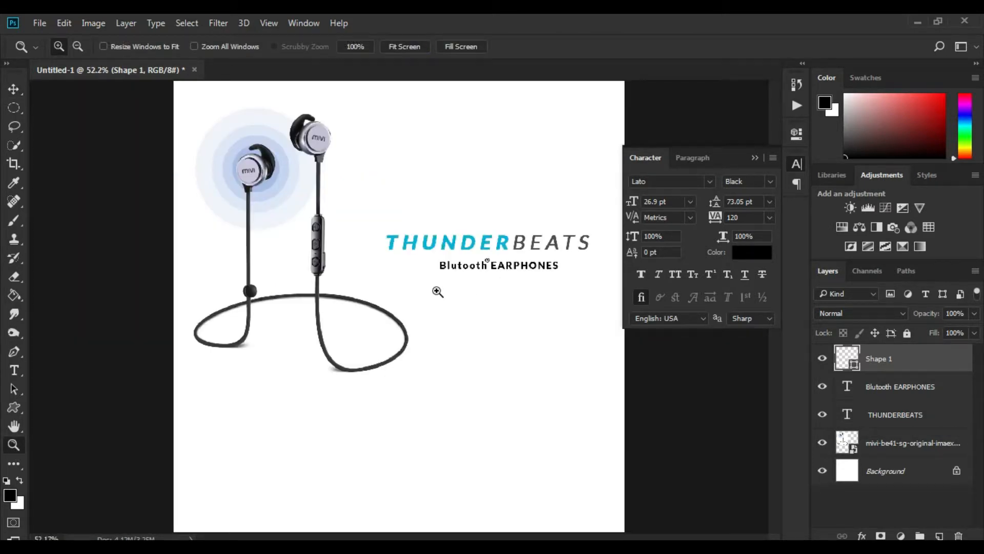
Draw a thin rectangle about 582 × 2 px beneath the subtitle and fill it with cyan
left_click(940, 537)
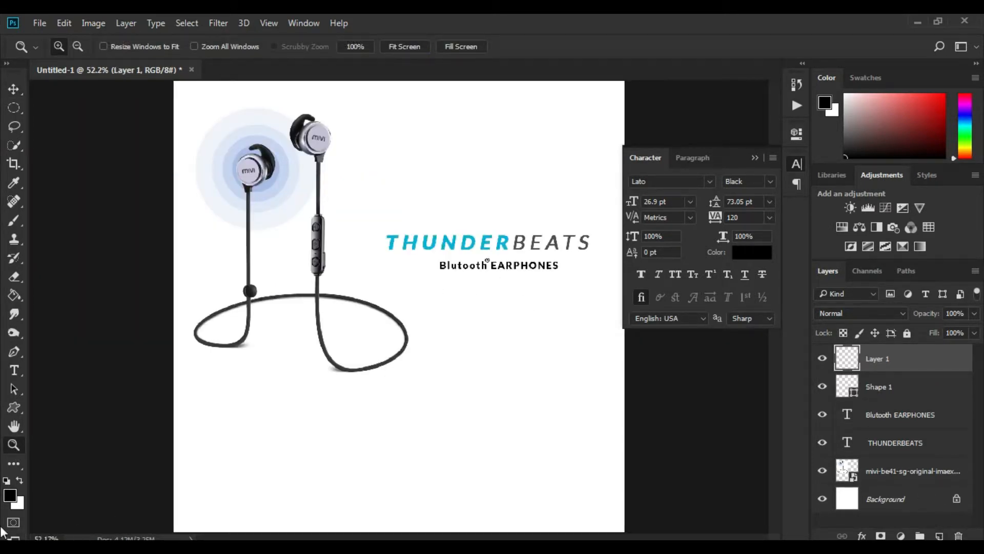
key("ctrl+z")
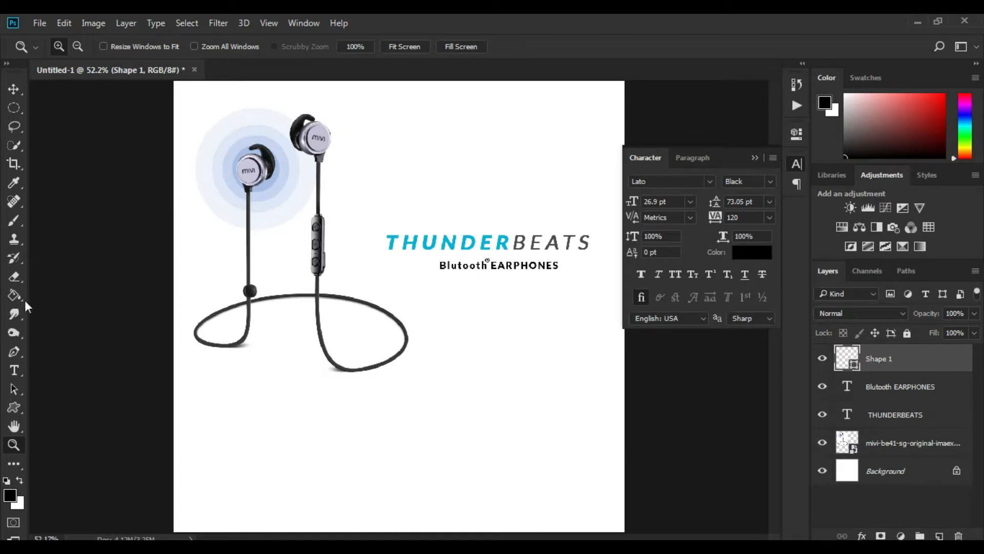
right_click(15, 410)
left_click(72, 409)
left_click_drag(357, 271, 575, 271)
left_click(133, 47)
left_click(88, 122)
key("v")
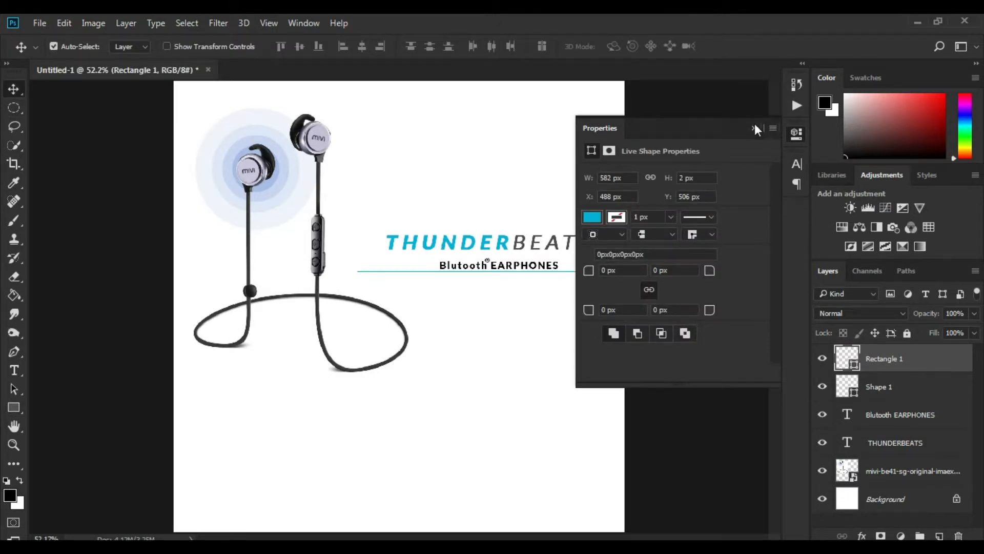
left_click(754, 128)
Try to shift the thin cyan line beneath the subtitle
left_click_drag(590, 281, 619, 255)
left_click(901, 418)
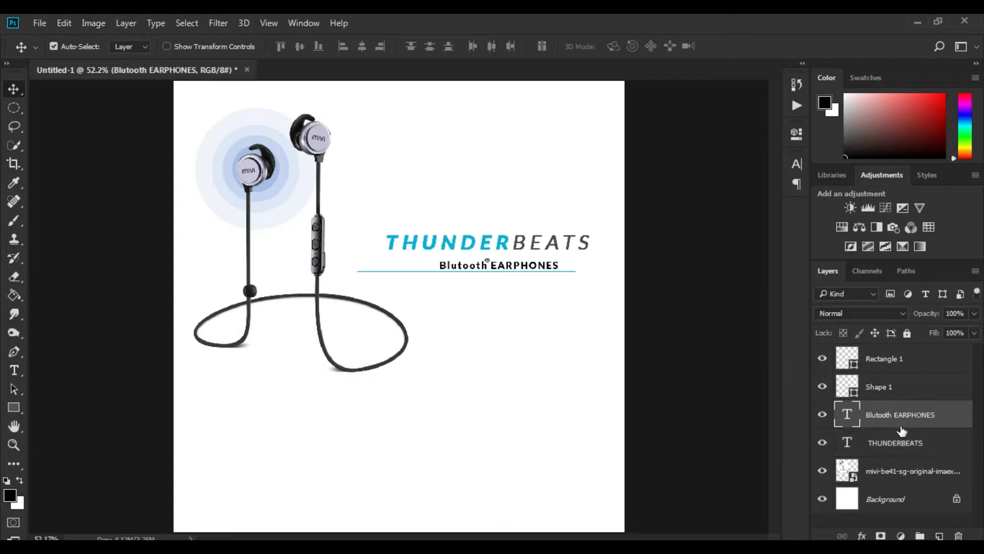
left_click(876, 361)
left_click_drag(531, 275, 554, 287)
key("Escape")
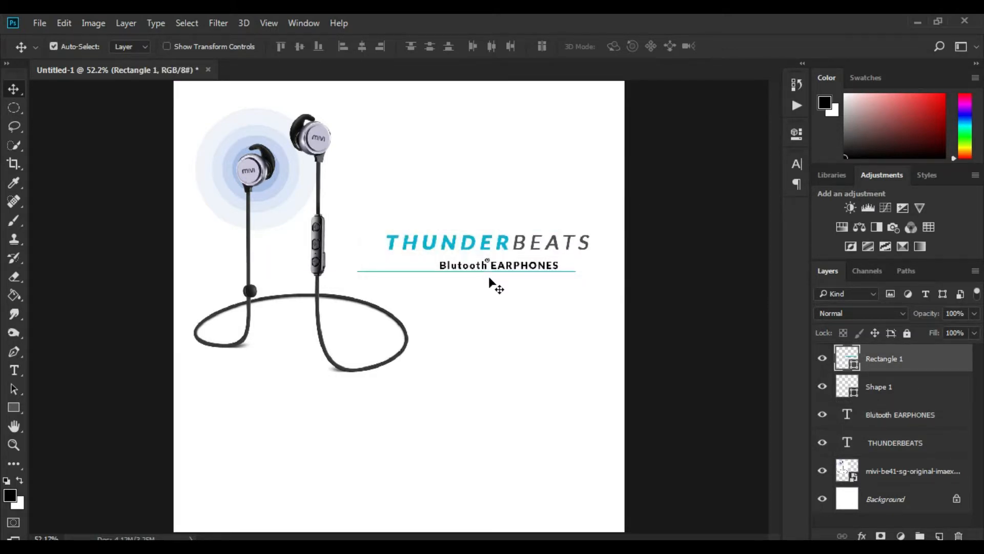
left_click_drag(484, 272, 475, 273)
left_click(901, 365)
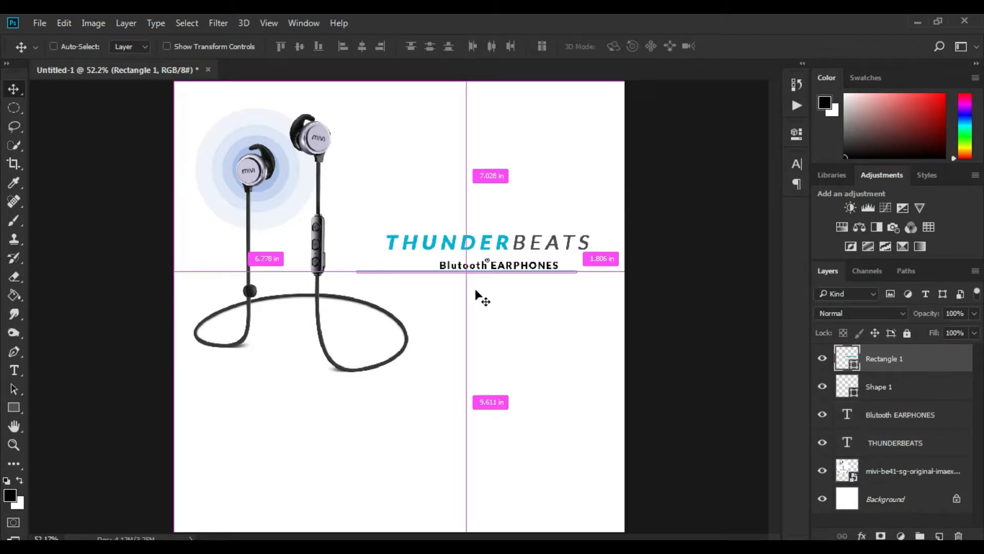
Move the cyan line down and right so it is centred beneath the heading and clear of the subtitle
key("ctrl+plus")
key("ctrl+plus")
left_click_drag(414, 287, 418, 290)
left_click(892, 359)
left_click_drag(552, 289, 582, 292)
key("ctrl+z")
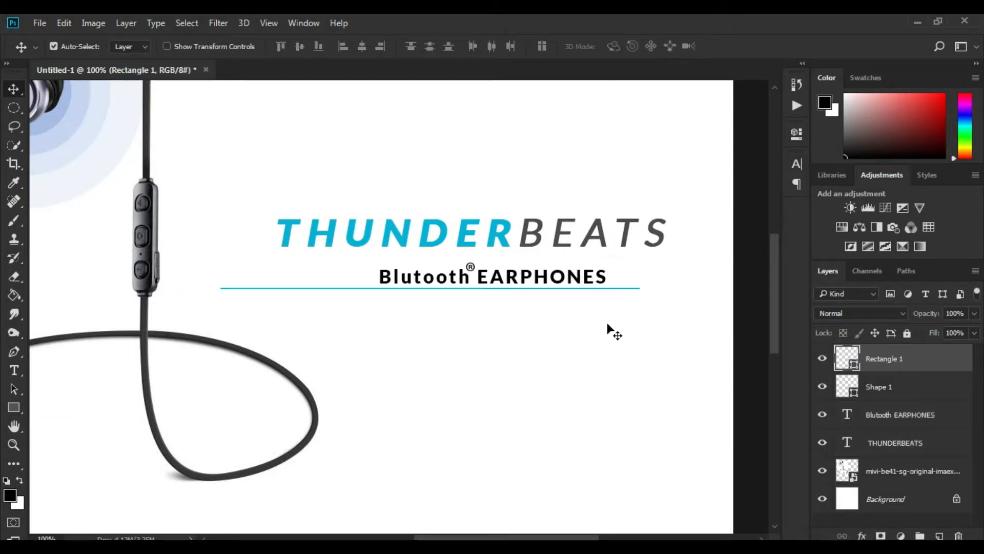
left_click_drag(641, 289, 677, 294)
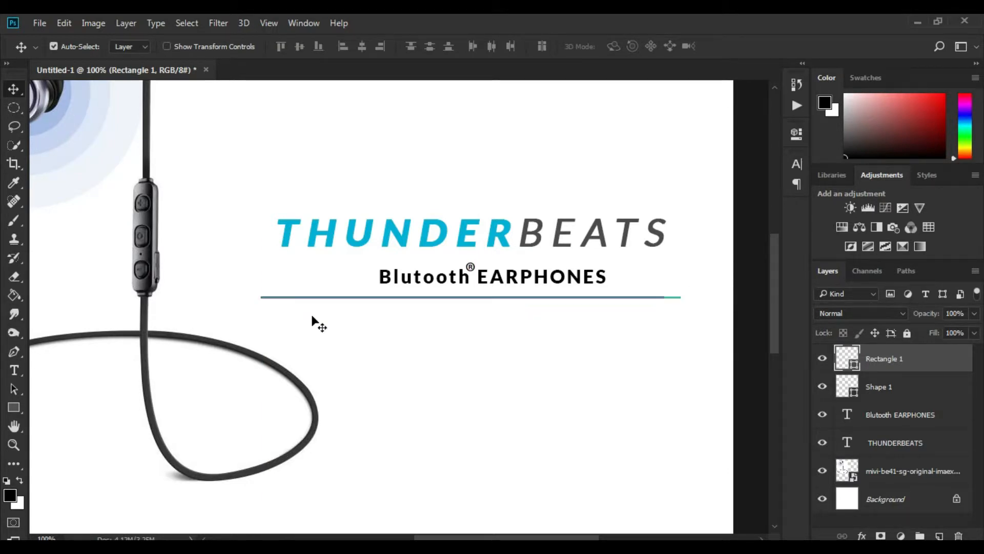
Nudge the subtitle and its registered-trademark symbol slightly up and left, centring them between the heading and the line
left_click(14, 370)
left_click(915, 419)
left_click(14, 88)
left_click_drag(538, 279, 568, 276)
left_click(879, 388, "ctrl")
left_click(13, 445)
left_click(414, 47)
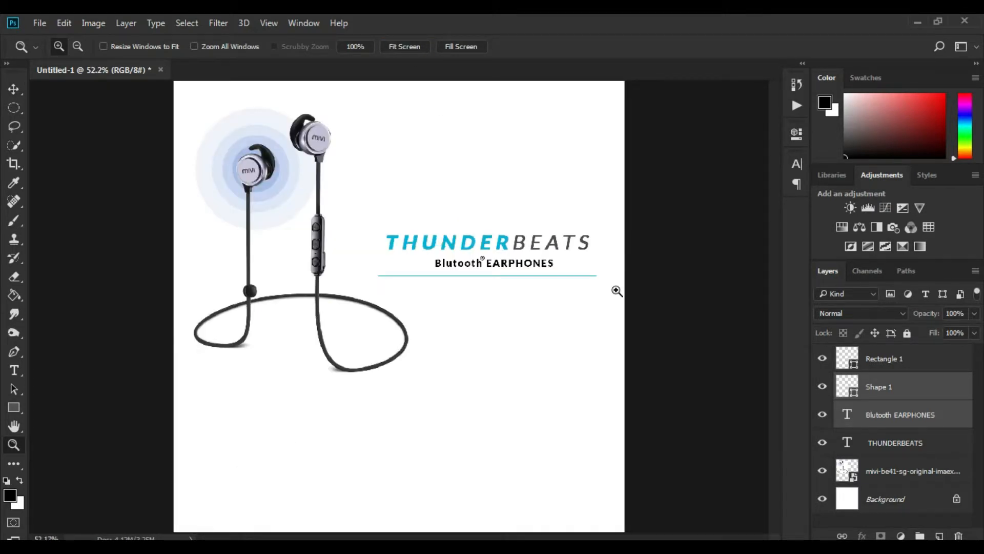
Create a text box below the cyan line and paste in "LET THE MUSIC PLAY" copied from the Notepad document
key("t")
left_click(461, 318)
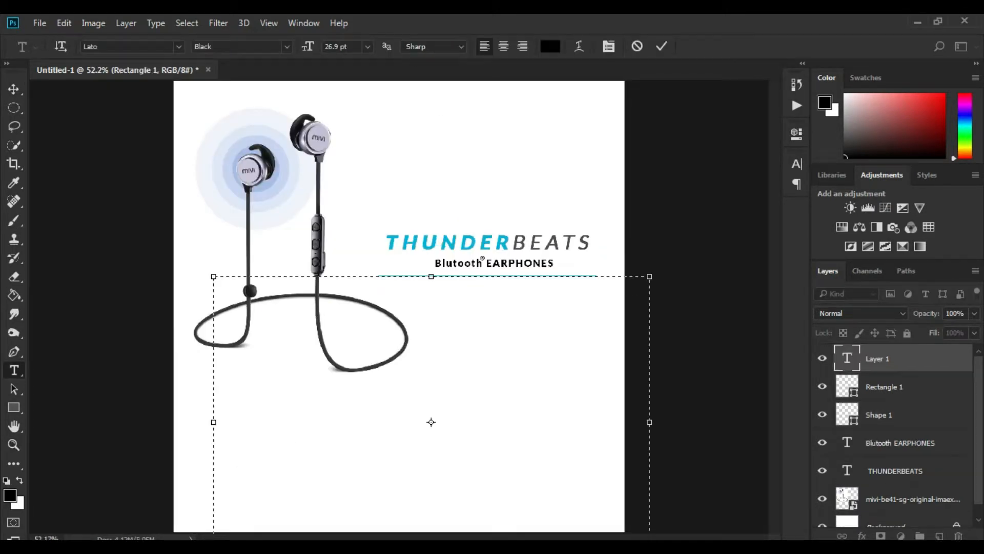
left_click(367, 507)
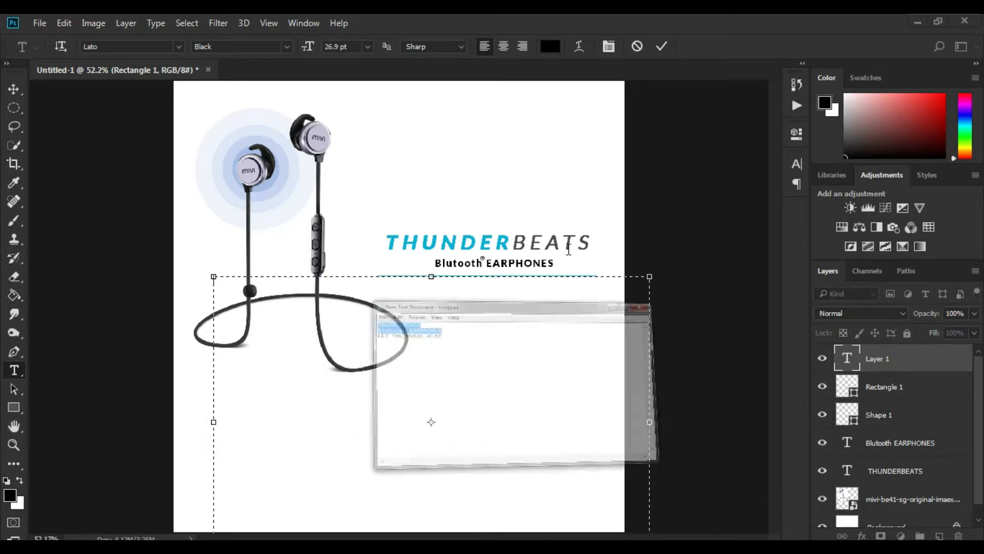
left_click_drag(561, 211, 405, 205)
key("ctrl+c")
left_click(342, 349)
key("ctrl+v")
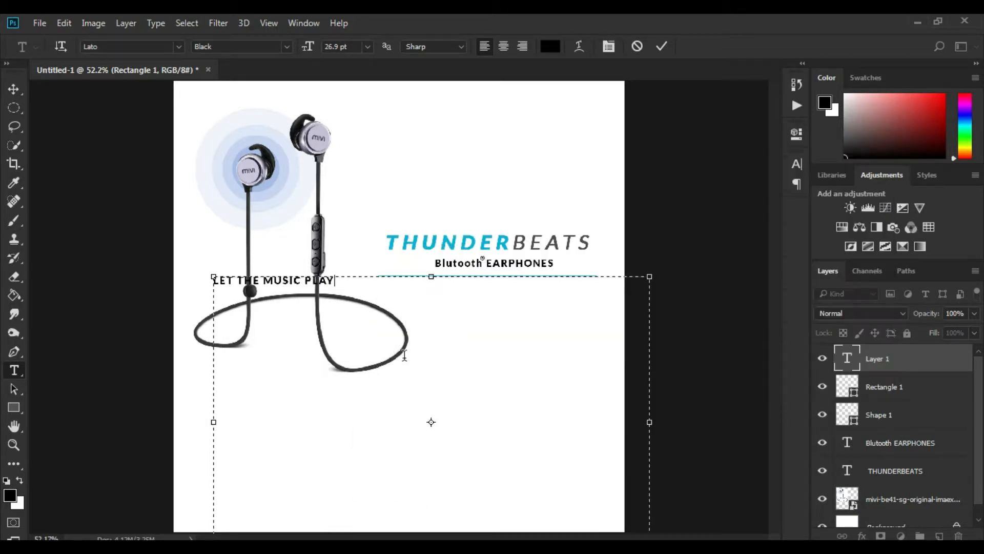
Set the font size of the "LET THE MUSIC PLAY" slogan to 86.9 pt
left_click(797, 168)
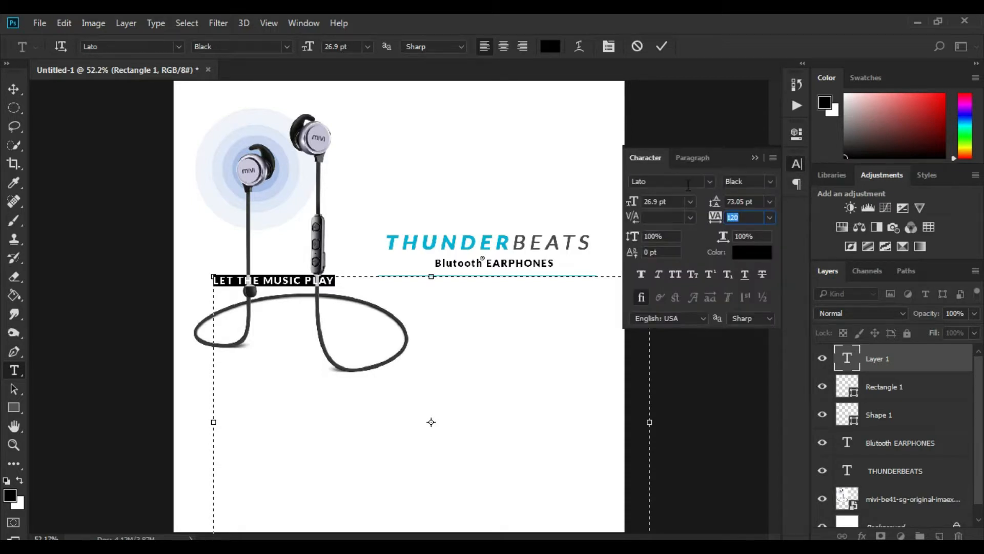
left_click_drag(640, 208, 681, 208)
key("Return")
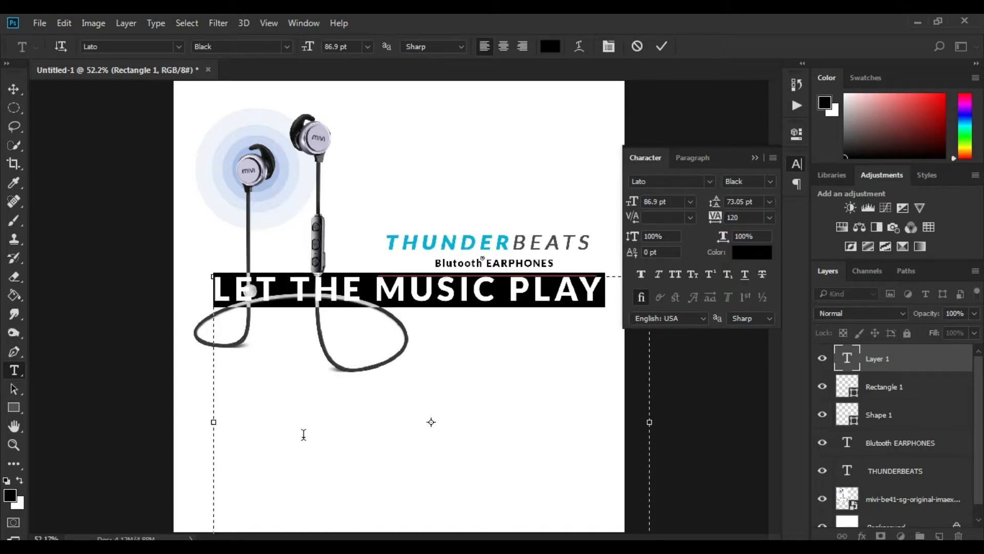
Break the slogan into three lines, "LET THE", "MUSIC" and "PLAY", with "PLAY" indented to the right
left_click(523, 298)
key("Return")
key("Return")
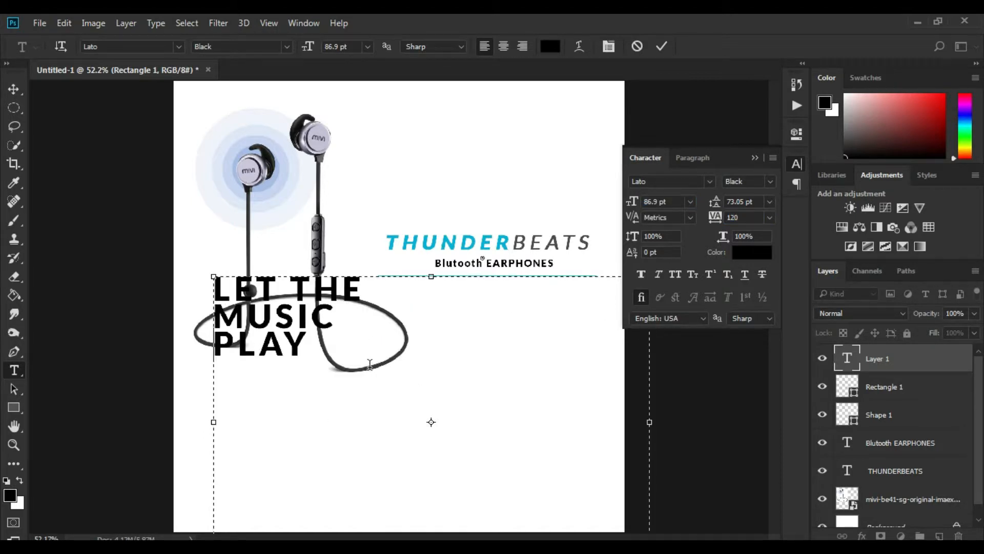
left_click(369, 269)
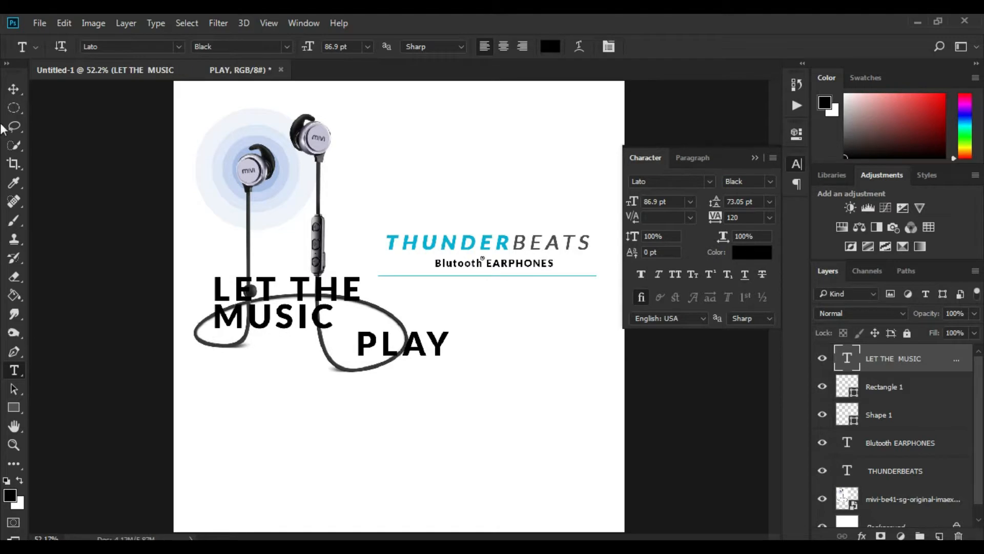
Move the slogan to the empty area below the earphones
key("v")
left_click_drag(320, 323, 444, 433)
key("t")
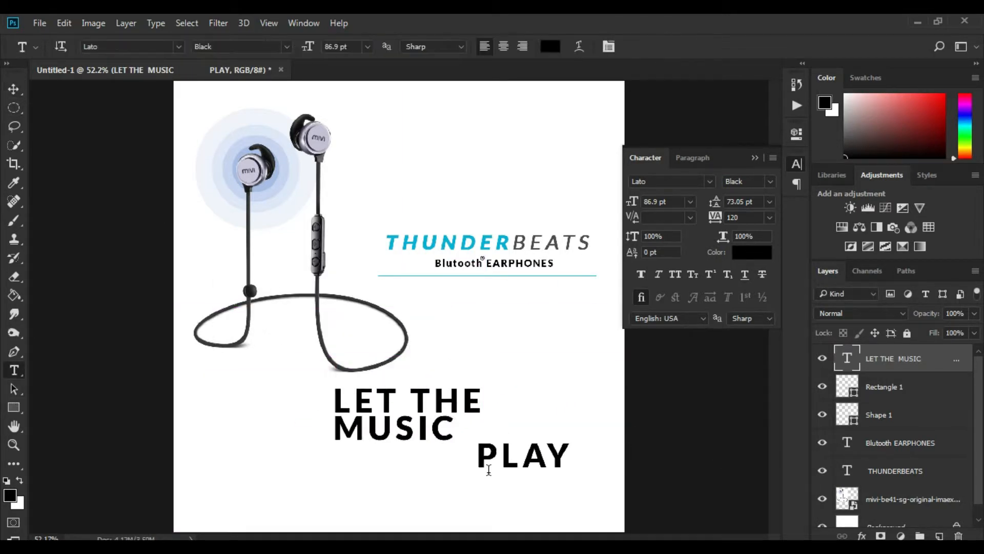
Colour the word "LET" dark grey
double_click(390, 403)
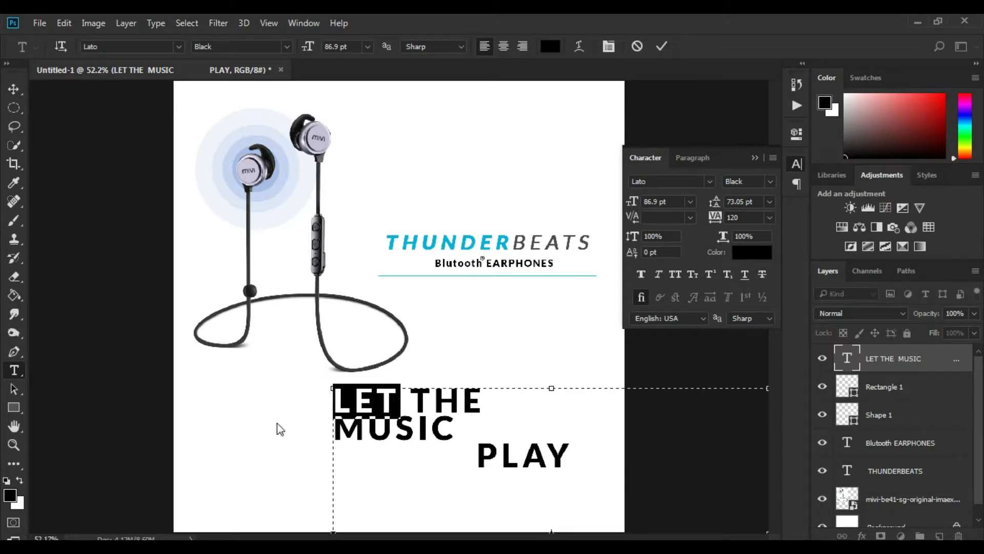
left_click(9, 497)
mouse_move(616, 335)
left_mouse_down()
mouse_move(507, 341)
mouse_move(509, 329)
left_mouse_up()
left_click(825, 184)
left_click(484, 409)
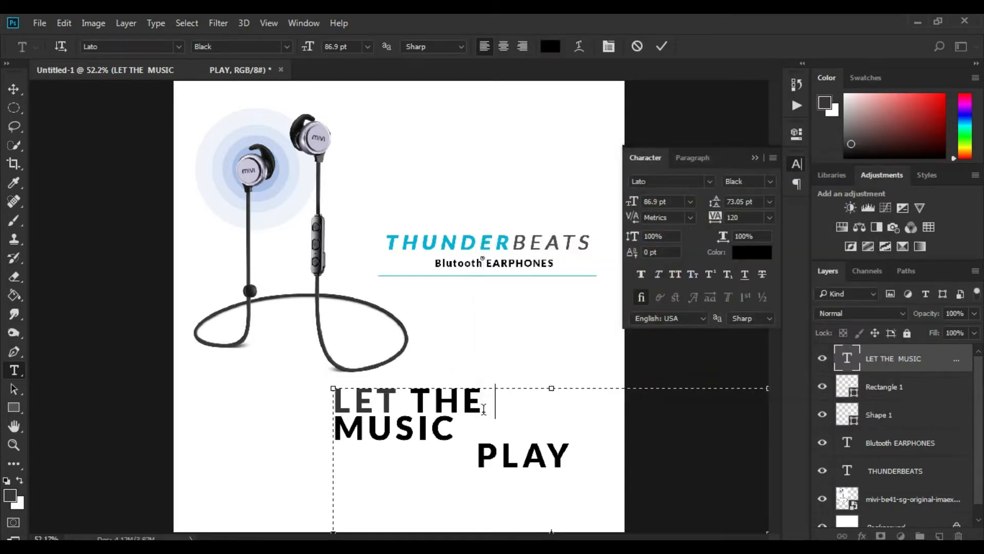
Restyle the slogan with an enlarged "LET", "LET" and "PLAY" in dark purple-grey, and "THE" in cyan
double_click(376, 401)
left_click(8, 496)
left_click(536, 350)
left_click_drag(536, 350, 535, 349)
left_click(822, 190)
left_click(459, 504)
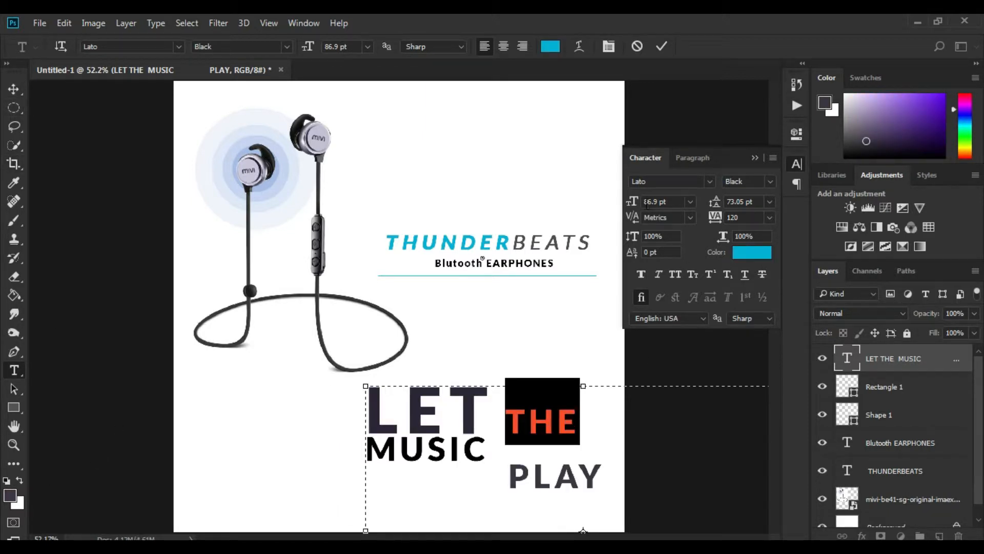
Set the font size of the word "THE" to 107.9 pt
mouse_move(648, 205)
left_mouse_down()
mouse_move(668, 204)
mouse_move(648, 205)
left_mouse_up()
left_click(620, 396)
Colour the word "MUSIC" cyan (#04b1d9), sampled from the word "THE"
left_click(488, 460)
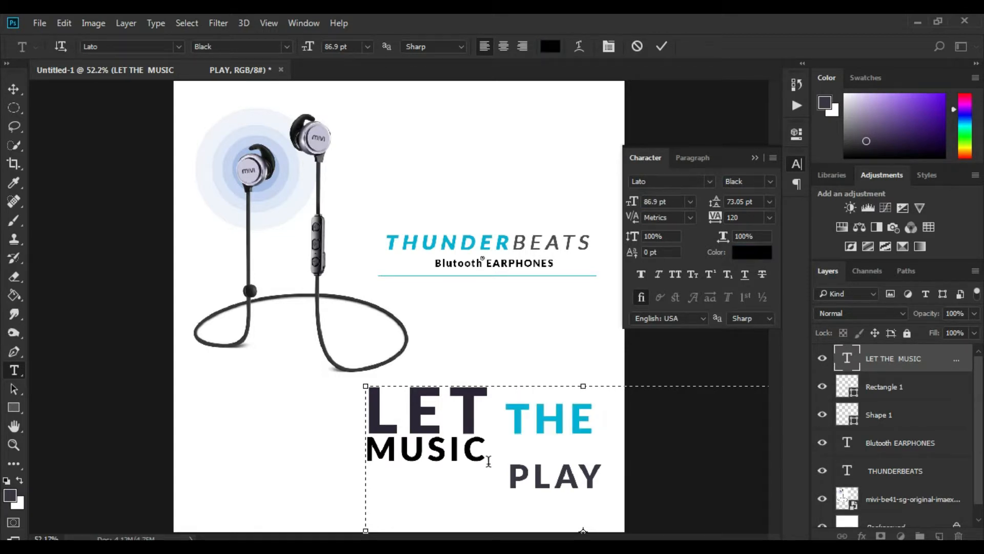
key("shift+Right")
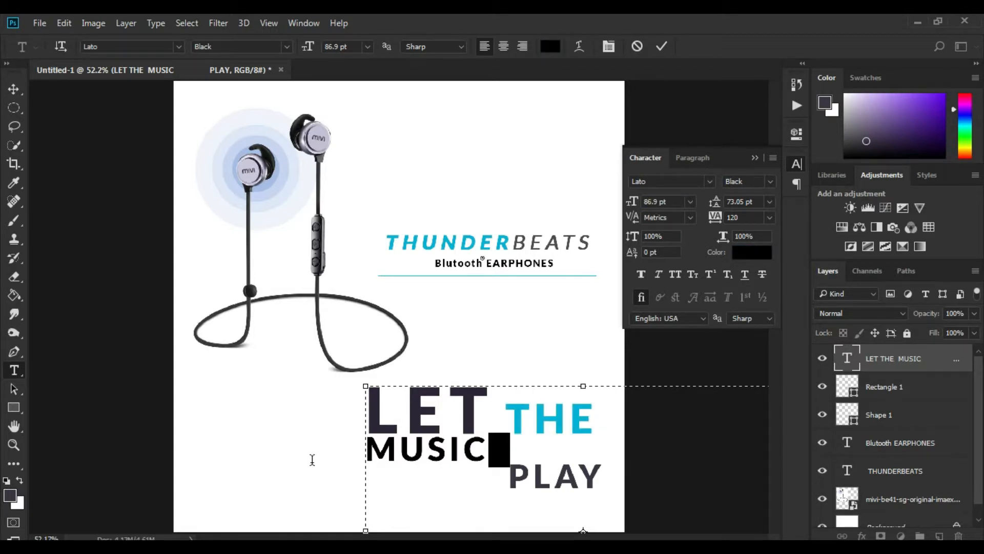
left_click_drag(484, 449, 362, 449)
left_click(10, 495)
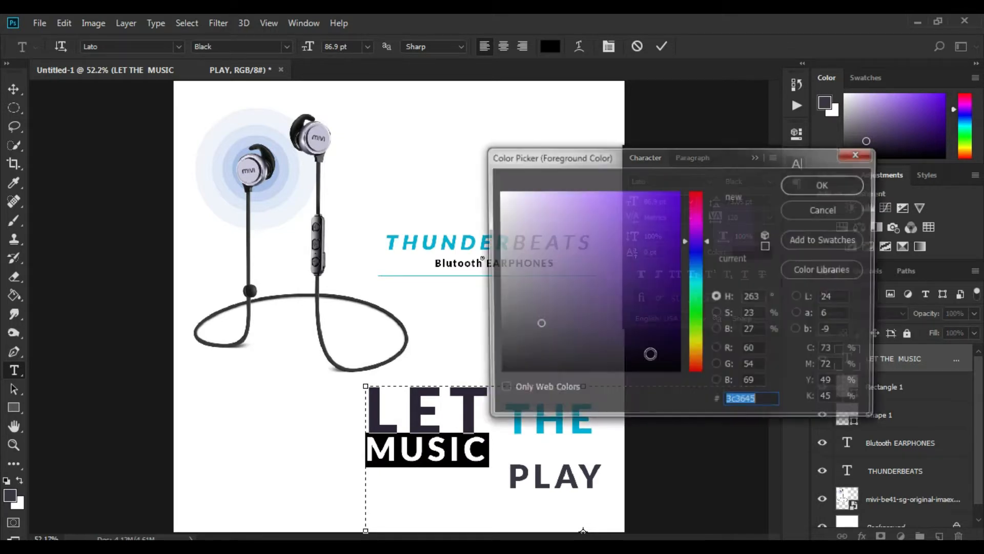
left_click(547, 424)
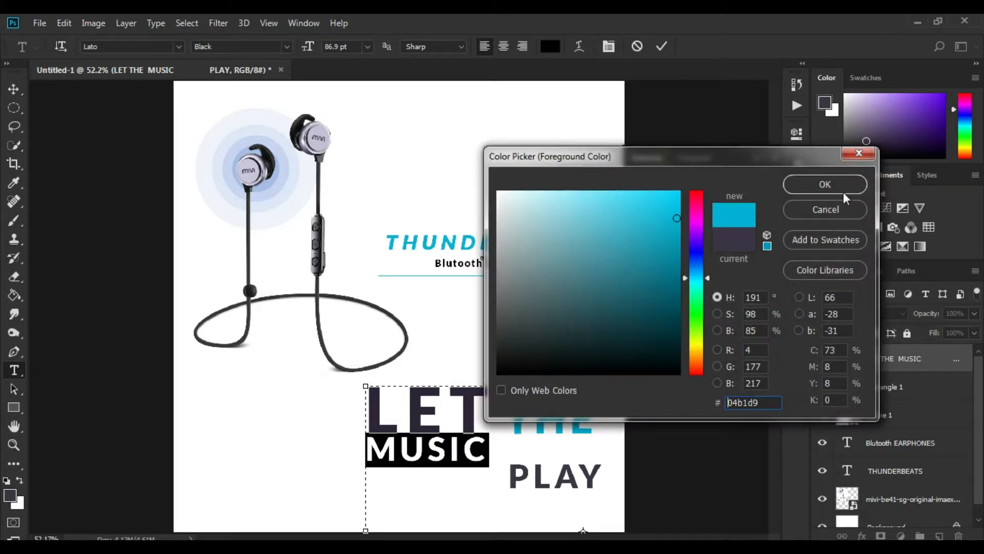
left_click(843, 187)
left_click(519, 474)
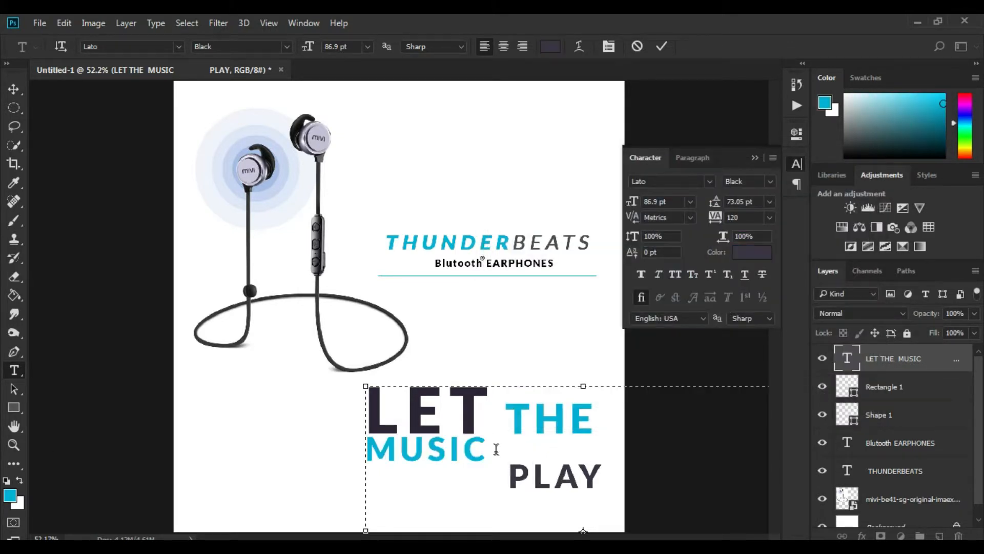
Set the slogan's leading to 151.05 pt to widen the gap between "LET THE" and "MUSIC"
left_click_drag(484, 449, 386, 378)
key("Right")
triple_click(406, 419)
left_click_drag(717, 205, 780, 202)
left_click(604, 433)
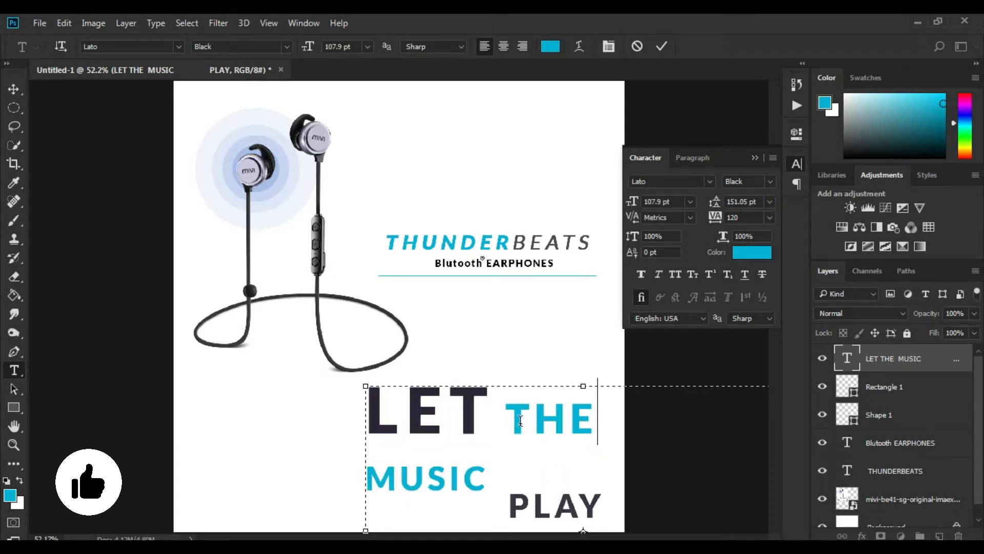
Set the font size of the word "LET" to 129.9 pt
left_click_drag(490, 405, 365, 406)
left_click_drag(632, 201, 608, 204)
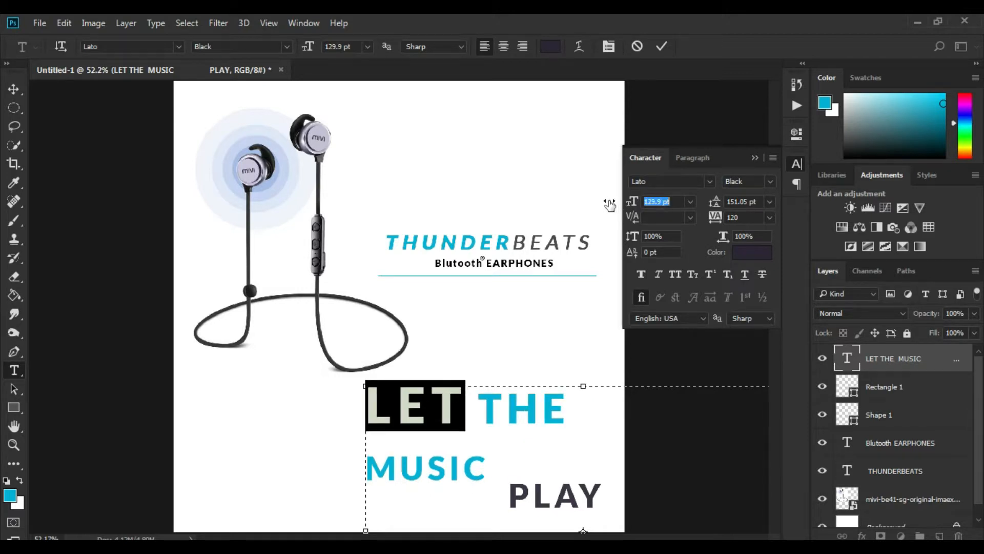
Reduce the font size of the word "THE" and set the word "MUSIC" to 128.9 pt
left_click(503, 466)
left_click_drag(567, 405, 474, 405)
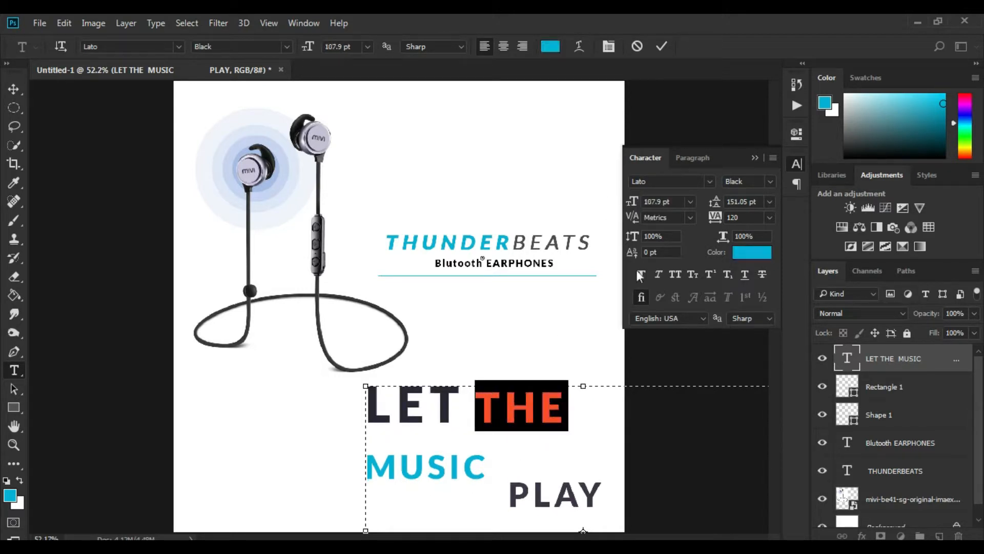
left_click_drag(634, 205, 612, 205)
left_click_drag(489, 469, 340, 471)
left_click_drag(636, 200, 651, 200)
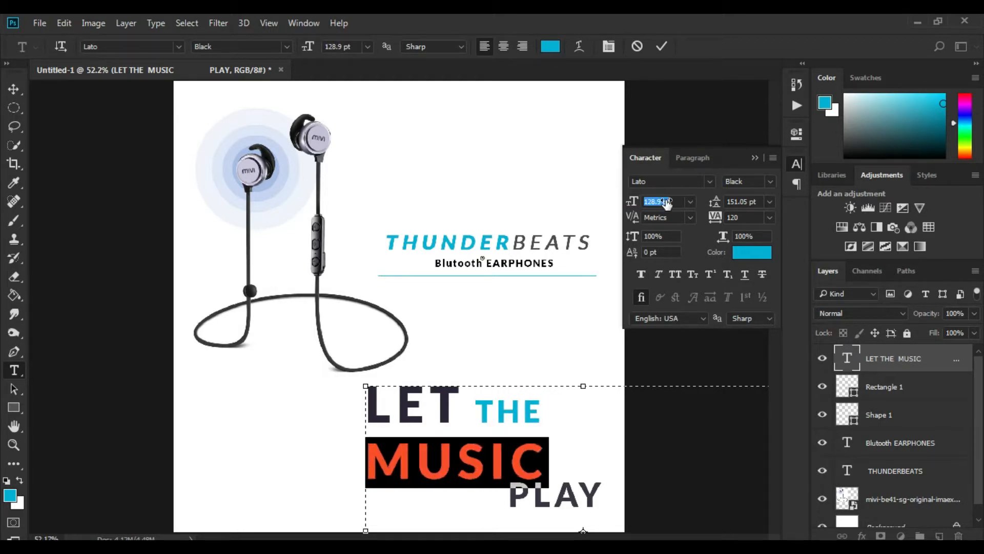
Shift the slogan text box up and to the left, and set the font size of the word "PLAY" to 103.9 pt
left_click(571, 446)
left_click_drag(503, 368, 409, 354)
left_click(413, 482)
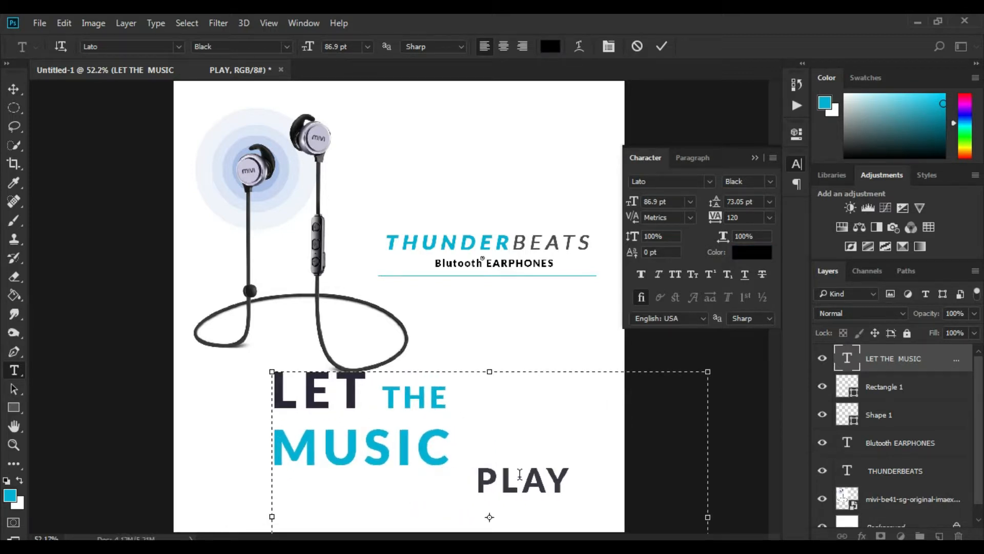
double_click(535, 479)
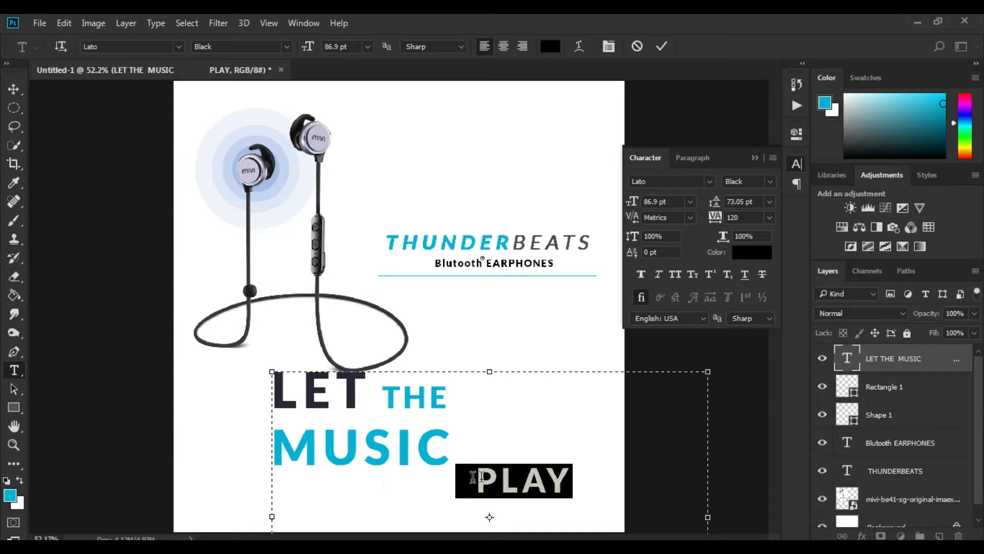
left_click_drag(632, 201, 656, 201)
left_click(385, 398)
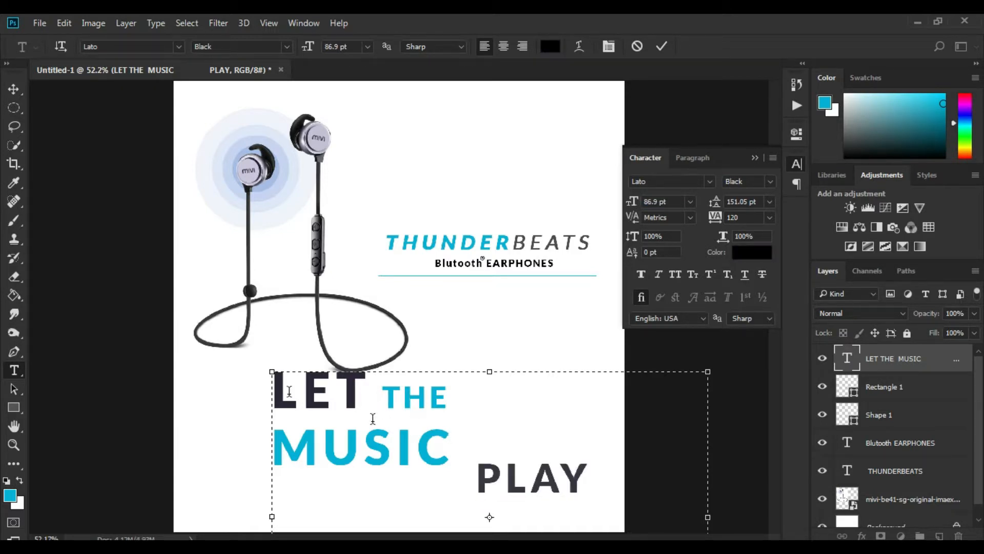
Finish the text edit and move the slogan right and slightly down, below the earphone cable
left_click(14, 89)
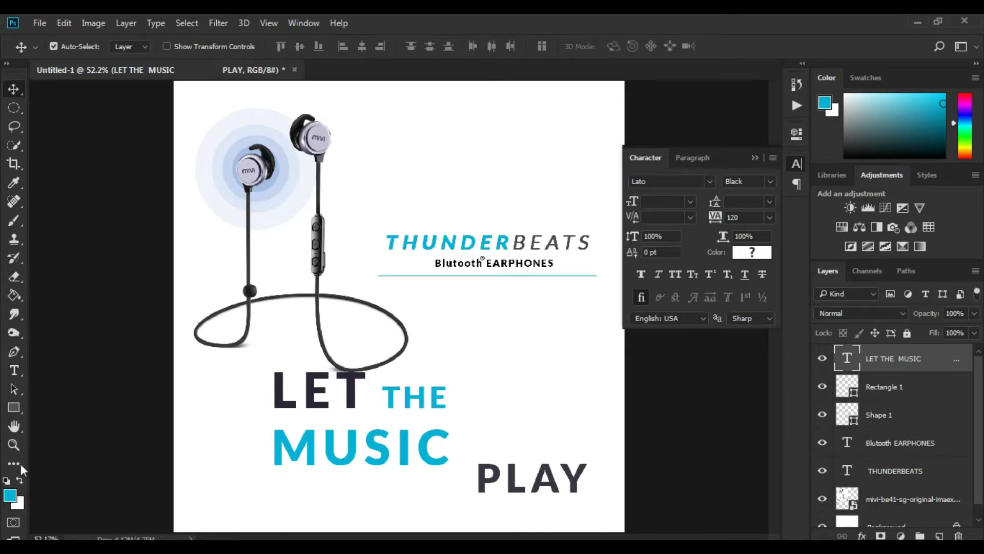
left_click_drag(413, 425, 452, 440)
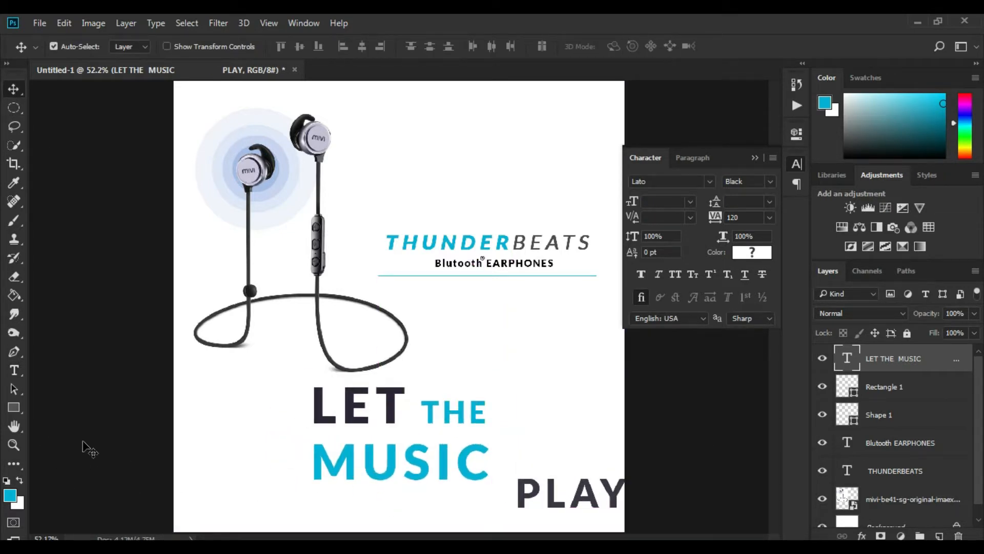
left_click_drag(379, 437, 428, 437)
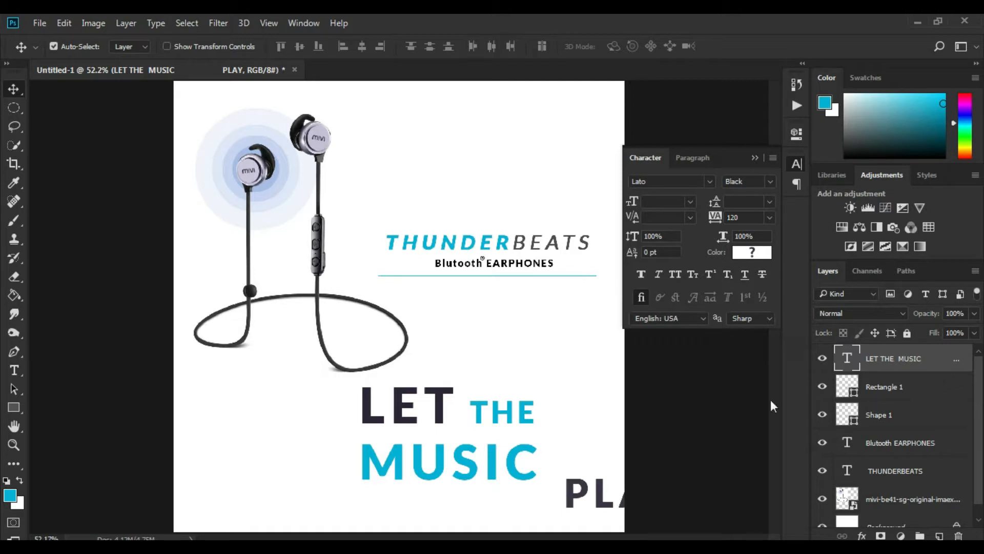
Copy "THE MUSIC PLAY" from the slogan and remove it, leaving only "LET" in that text layer
key("t")
left_click(470, 413)
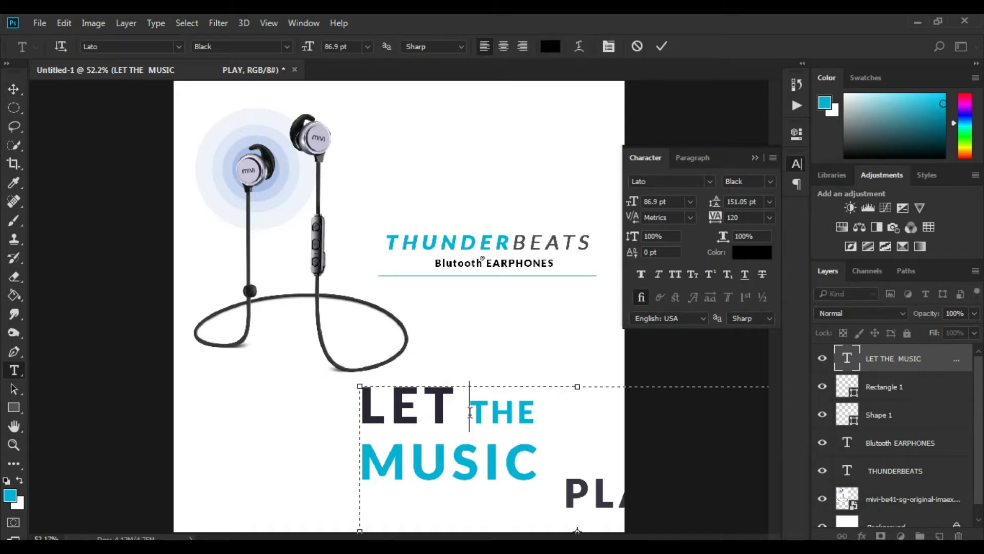
left_click_drag(472, 408, 646, 479)
key("ctrl+c")
key("BackSpace")
left_click(13, 89)
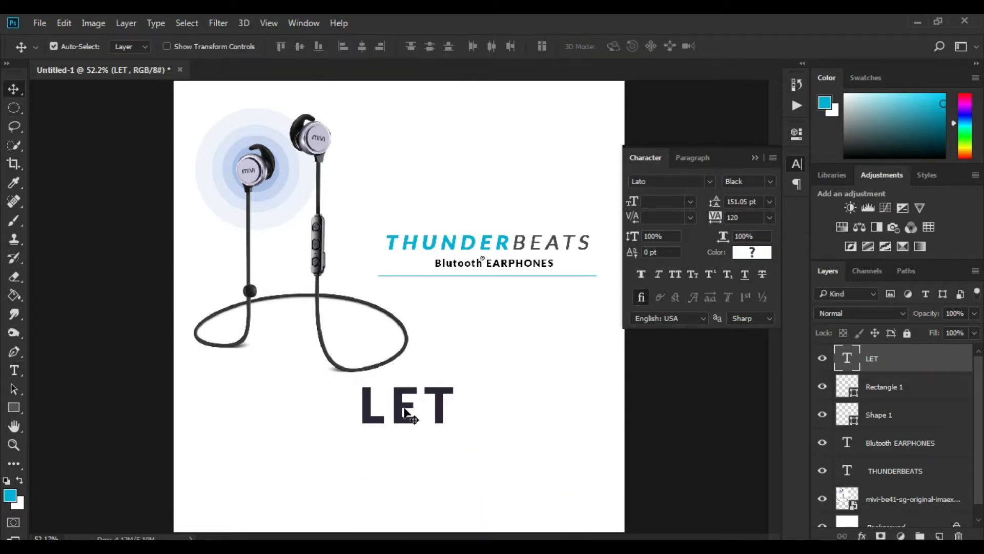
Paste the copied words into a new text layer, cut it down to "THE" and place it beside "LET"
left_click(14, 369)
left_click_drag(230, 386, 512, 531)
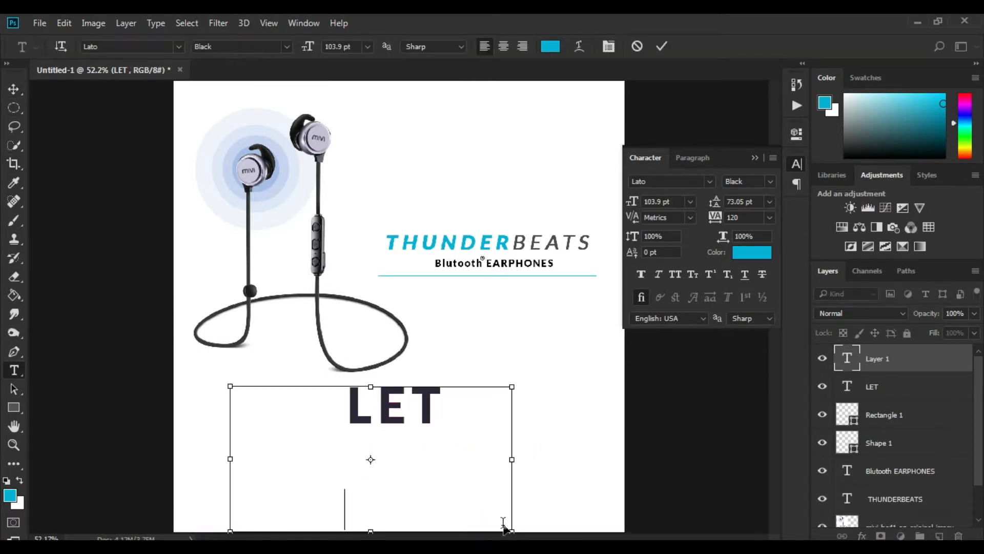
key("ctrl+v")
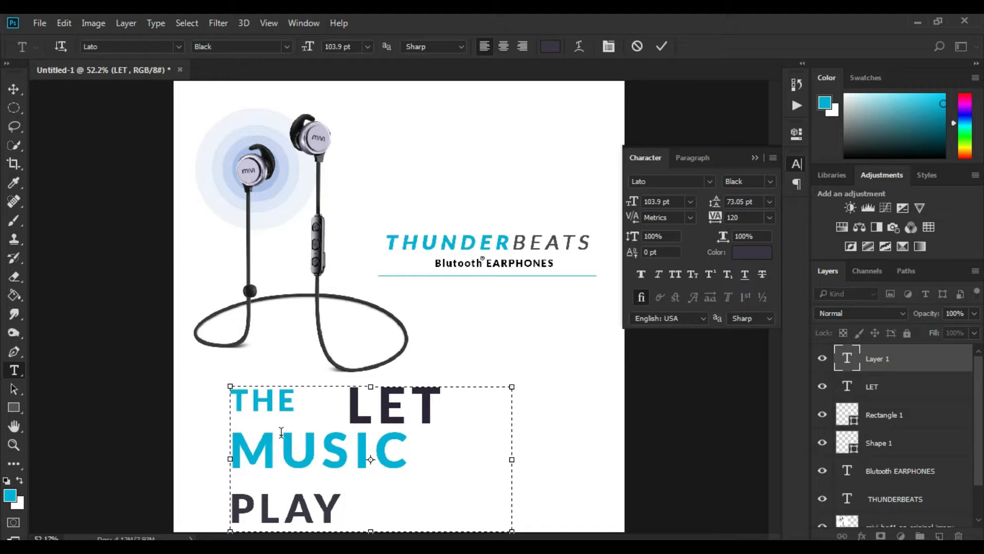
left_click_drag(248, 438, 344, 514)
key("ctrl+c")
key("BackSpace")
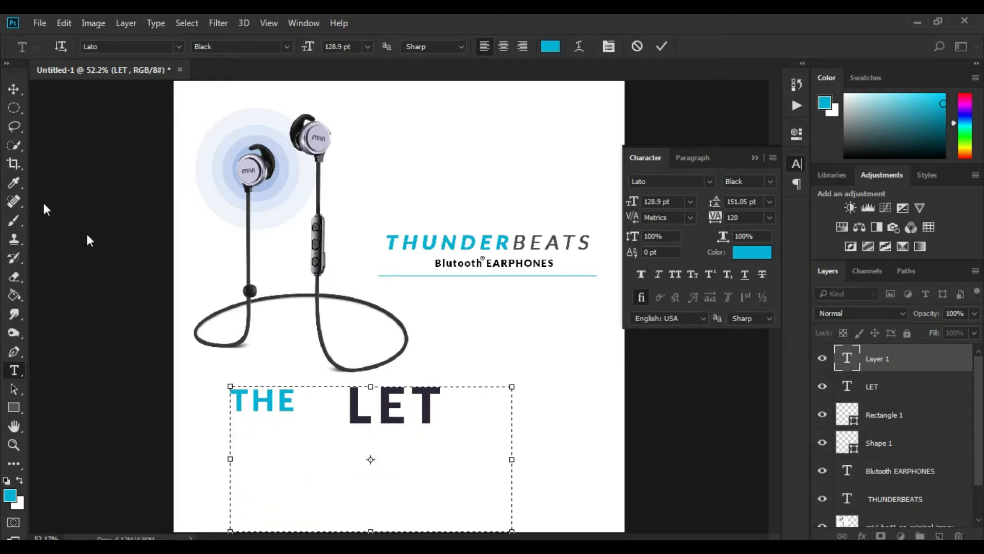
left_click(14, 89)
left_click_drag(263, 403, 478, 427)
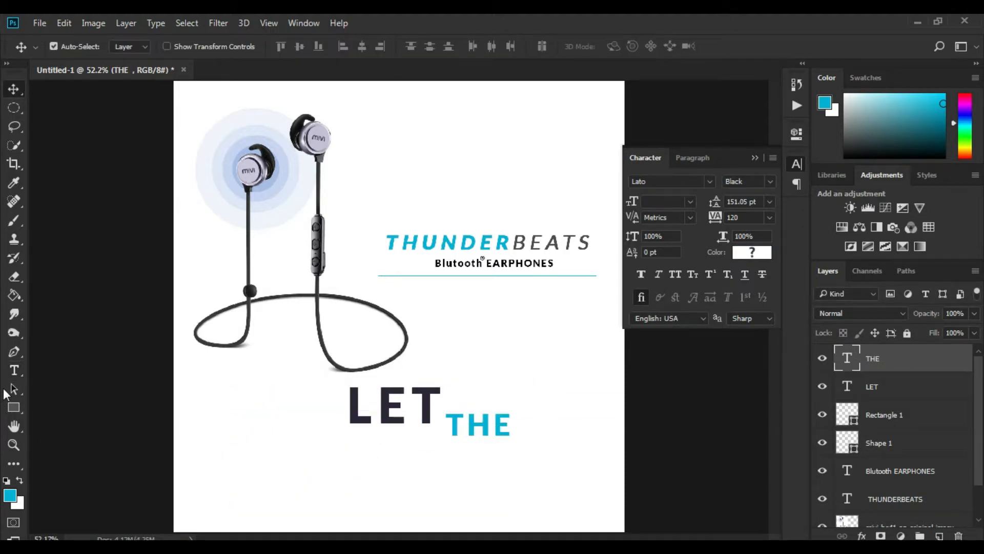
Paste "MUSIC PLAY" into another new text layer and cut out "PLAY" so the layer holds only "MUSIC"
left_click(14, 370)
left_click_drag(220, 393, 456, 499)
key("ctrl+v")
left_click_drag(360, 465, 157, 466)
key("ctrl+x")
key("ctrl+Return")
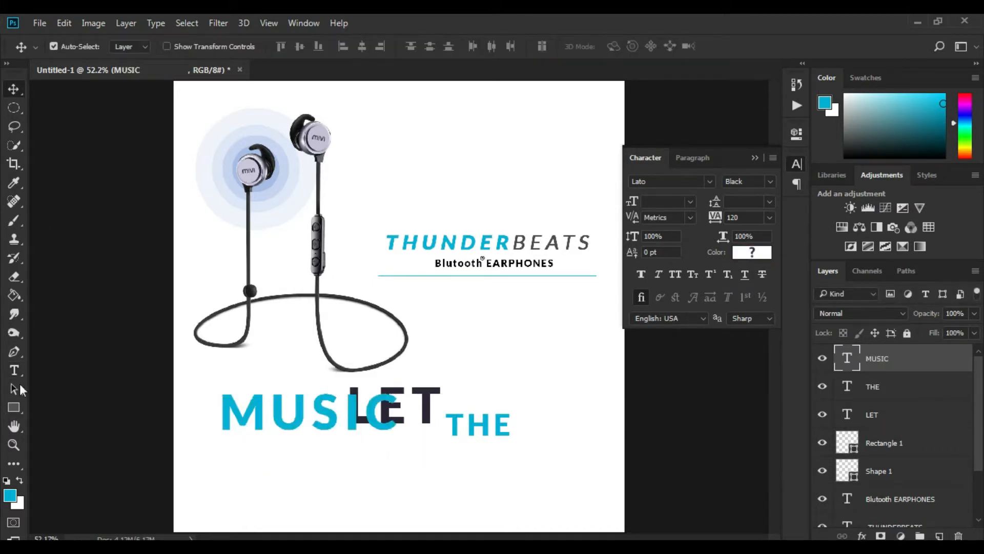
Paste "PLAY" into its own text layer near the bottom of the canvas
left_click(14, 370)
left_click(322, 491)
key("ctrl+v")
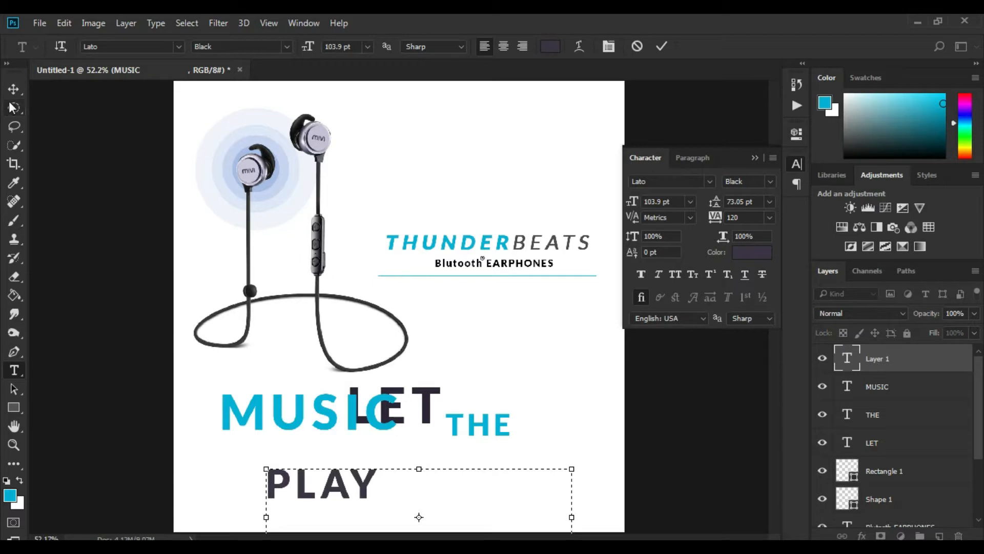
left_click(13, 89)
Arrange the four separate words in two lines, with "LET THE" above "MUSIC PLAY"
left_click(887, 442)
left_click_drag(427, 396, 518, 403)
left_click_drag(369, 413, 373, 441)
left_click_drag(339, 488, 493, 454)
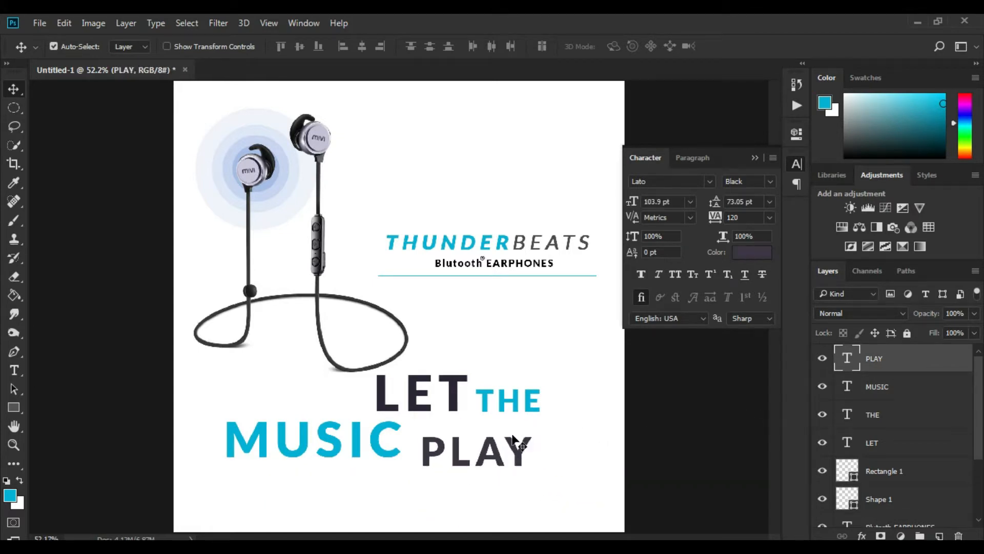
left_click_drag(512, 401, 523, 405)
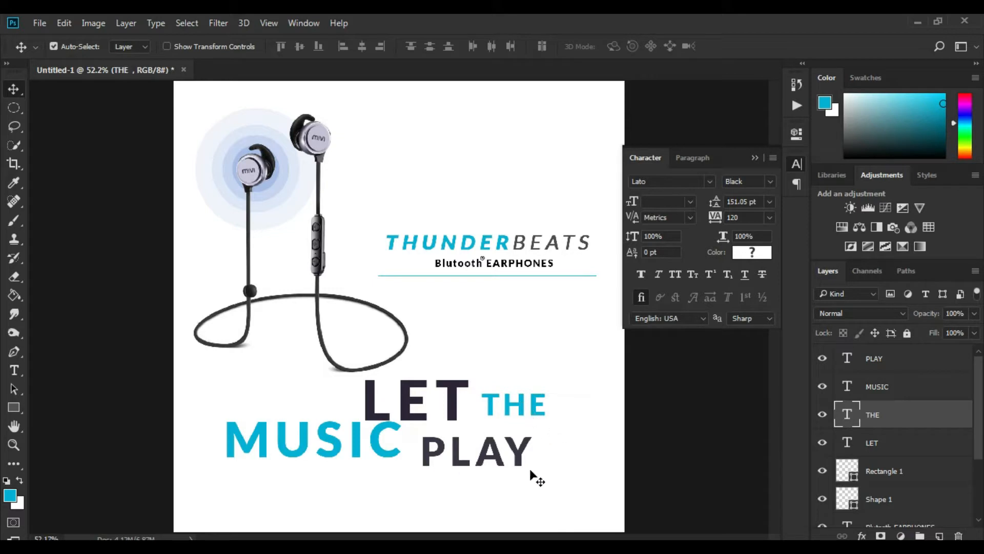
Shift "MUSIC" and "PLAY" to the right so they sit side by side below "LET THE"
left_click(909, 388)
left_click_drag(505, 461, 545, 502)
left_click(899, 386)
left_click_drag(371, 446, 415, 460)
left_click(882, 358)
left_click_drag(549, 489, 552, 448)
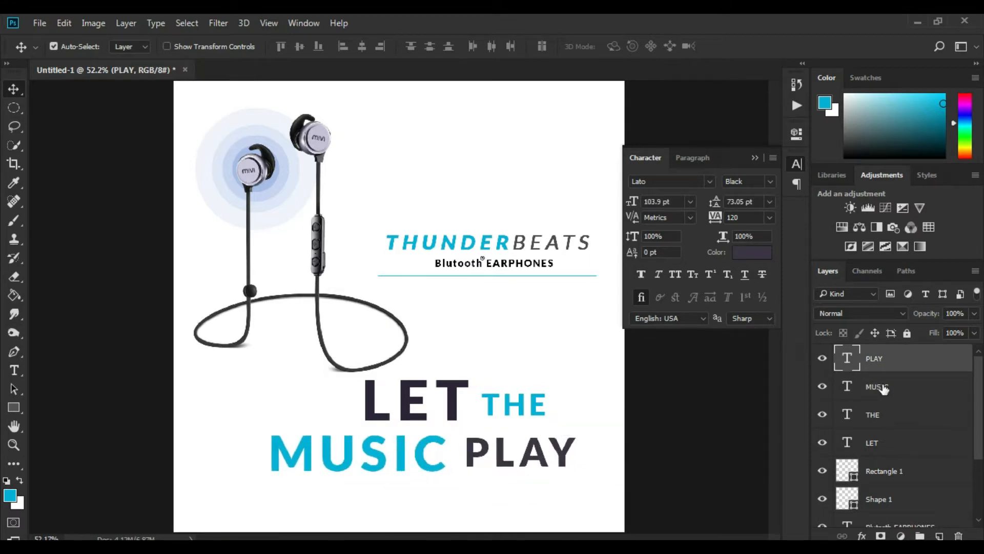
Scale the word "MUSIC" up to about 161.62% with Free Transform and move it down below "LET"
left_click(879, 387)
key("ctrl+t")
key("ctrl+minus")
key("ctrl+minus")
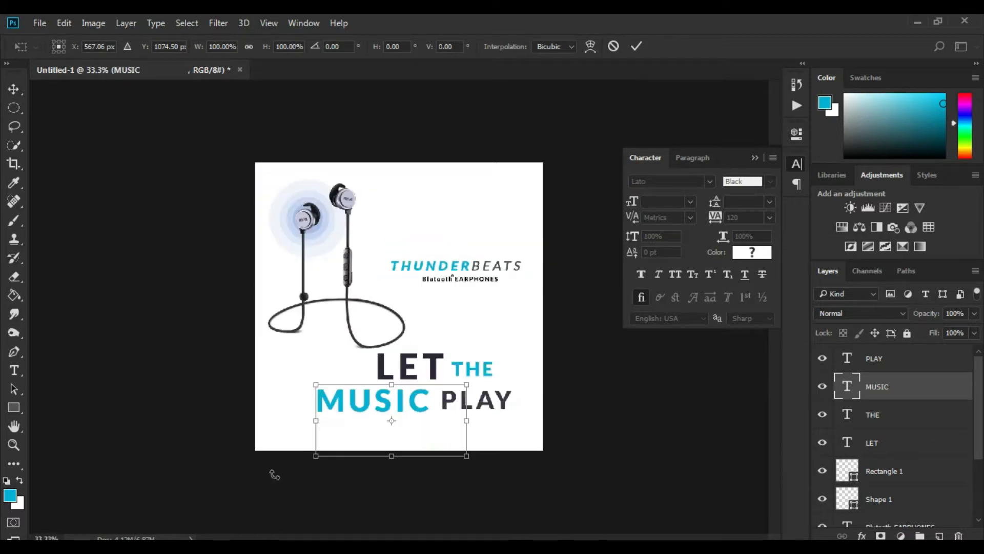
left_click_drag(315, 456, 277, 494)
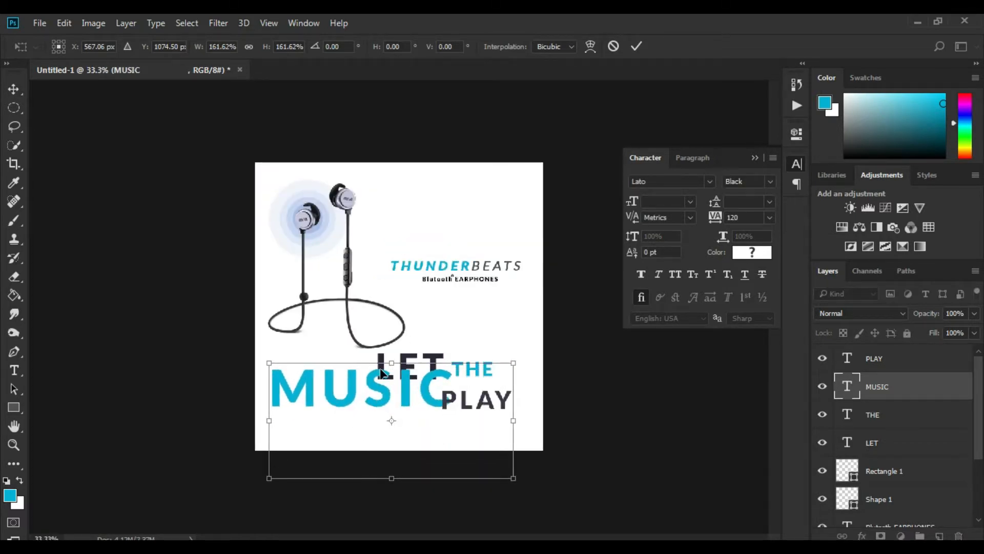
key("Return")
left_click_drag(383, 381, 380, 412)
Scale the enlarged word "MUSIC" down slightly with Free Transform
key("ctrl+t")
left_click_drag(509, 386, 482, 398)
key("Return")
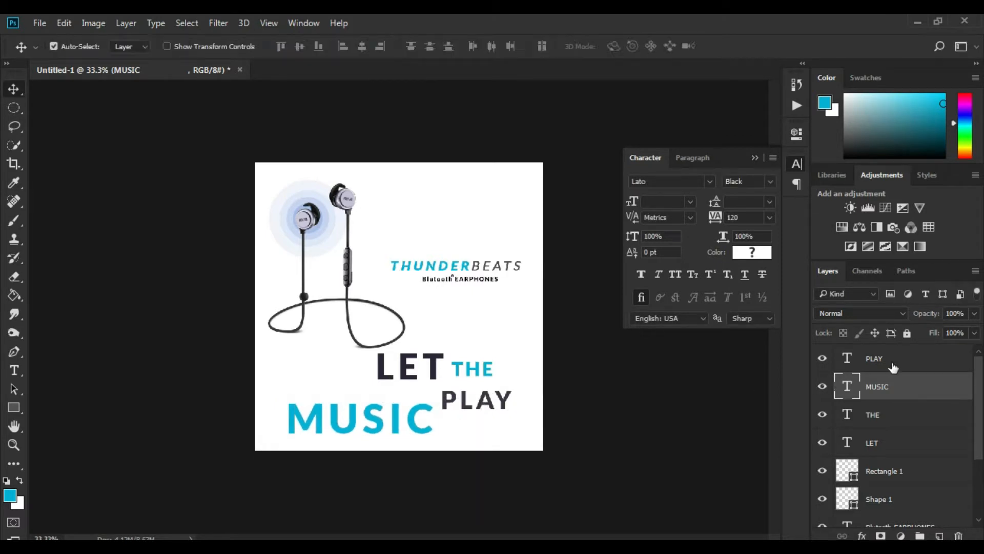
Shrink the word "PLAY" to 84.1 pt with Free Transform and place it below "THE", clear of "MUSIC"
left_click(892, 360)
key("ctrl+t")
left_click_drag(630, 389, 617, 394)
key("Return")
left_click_drag(534, 409, 507, 390)
left_click(852, 397)
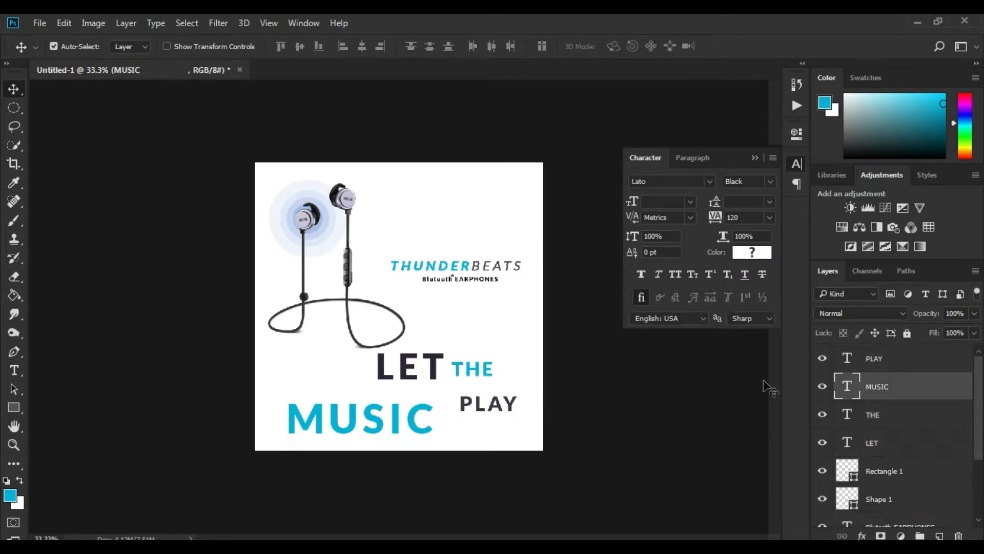
Tighten the slogan by moving "MUSIC" up closer to "LET" and tucking "PLAY" directly under "THE"
left_click(871, 356)
key("ctrl+plus")
mouse_move(438, 464)
left_mouse_down()
mouse_move(457, 441)
mouse_move(440, 446)
left_mouse_up()
left_click(871, 358)
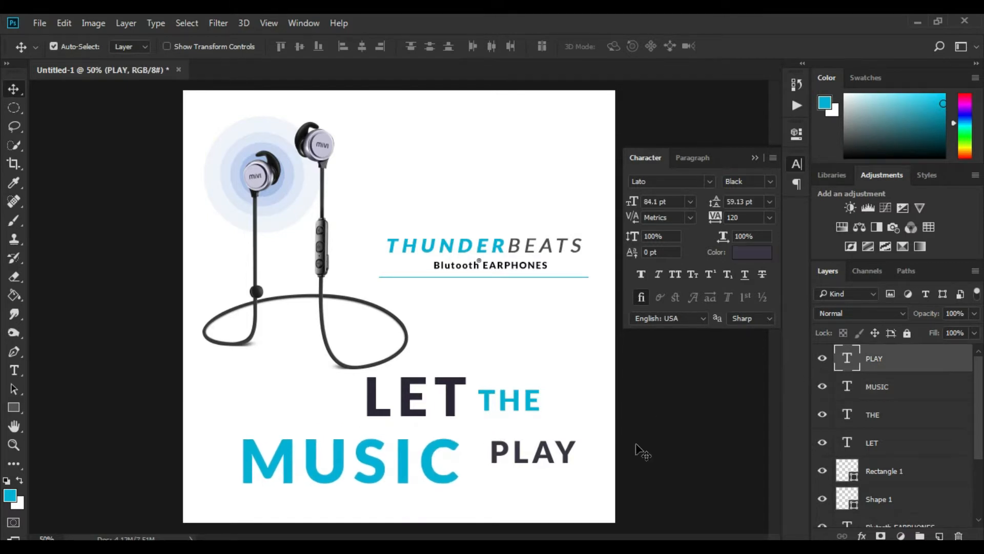
left_click_drag(563, 450, 549, 438)
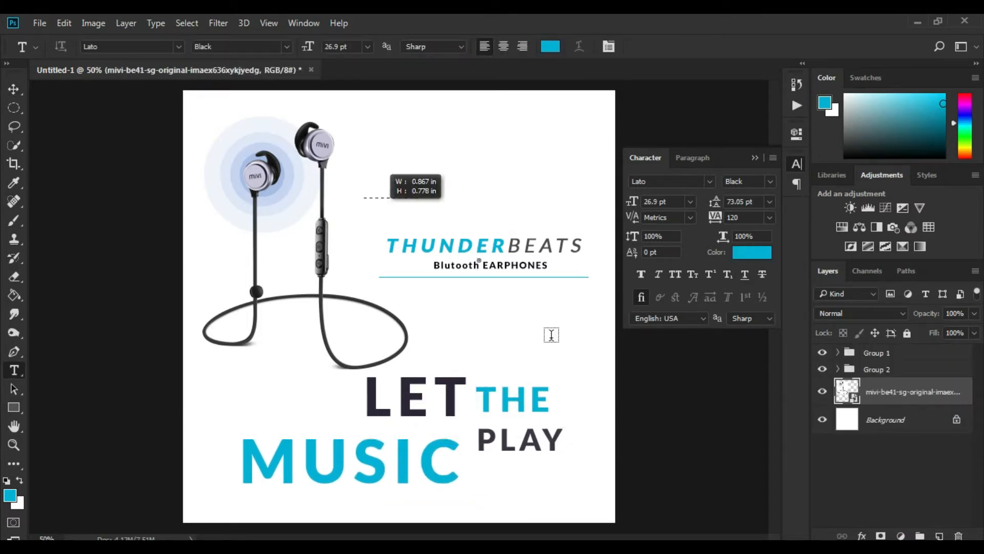
left_click_drag(364, 197, 775, 518)
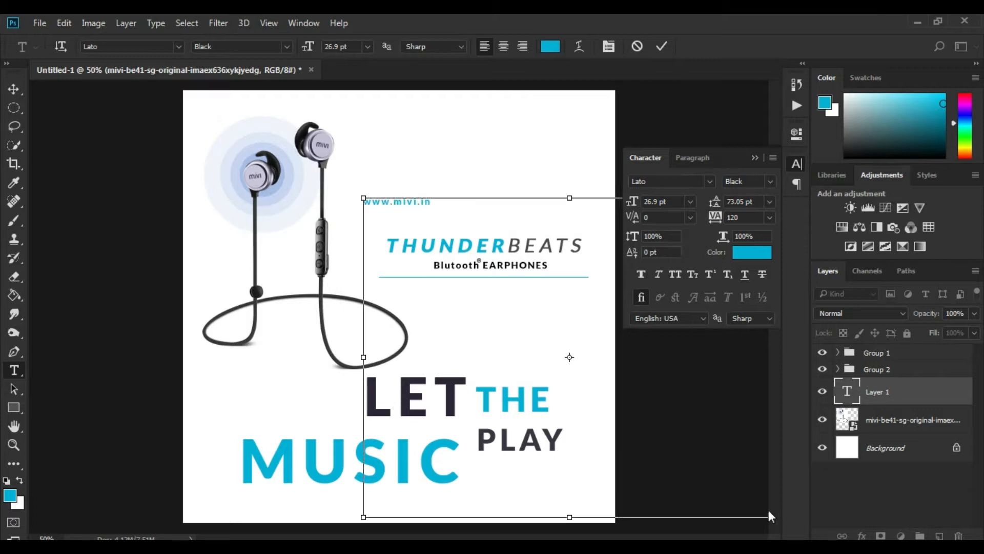
left_click_drag(769, 516, 769, 517)
left_click_drag(720, 224, 716, 220)
left_click(14, 88)
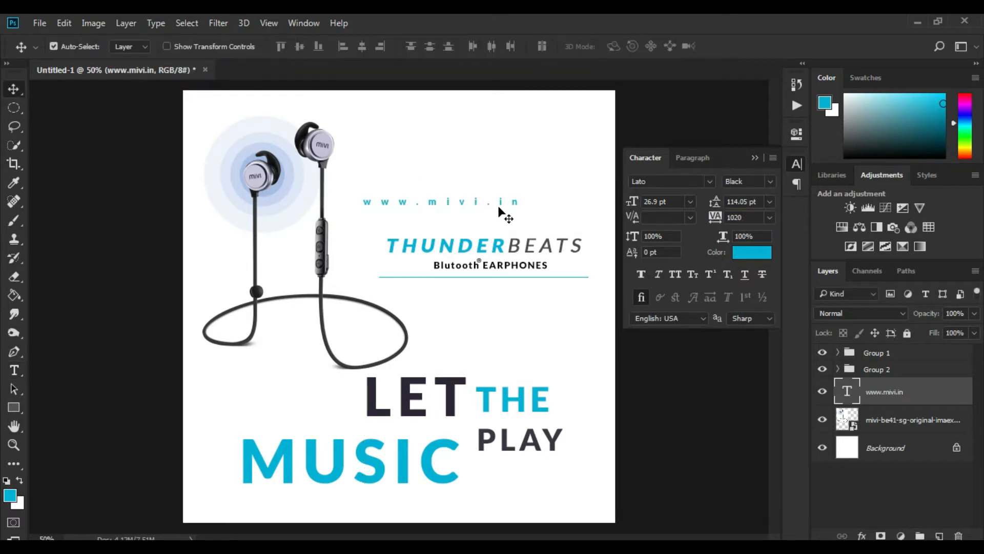
left_click(501, 214)
left_click(899, 487)
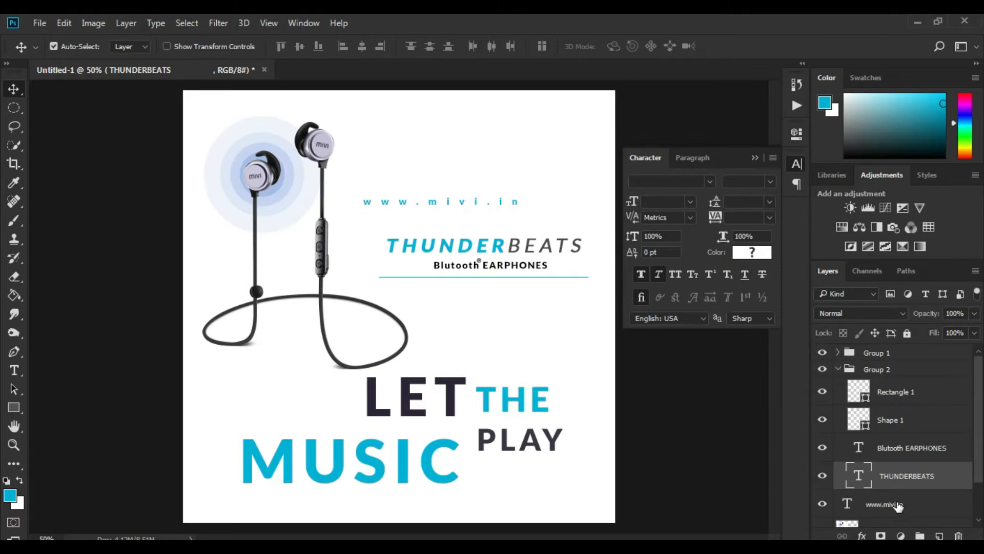
left_click(899, 505)
left_click_drag(501, 208, 547, 287)
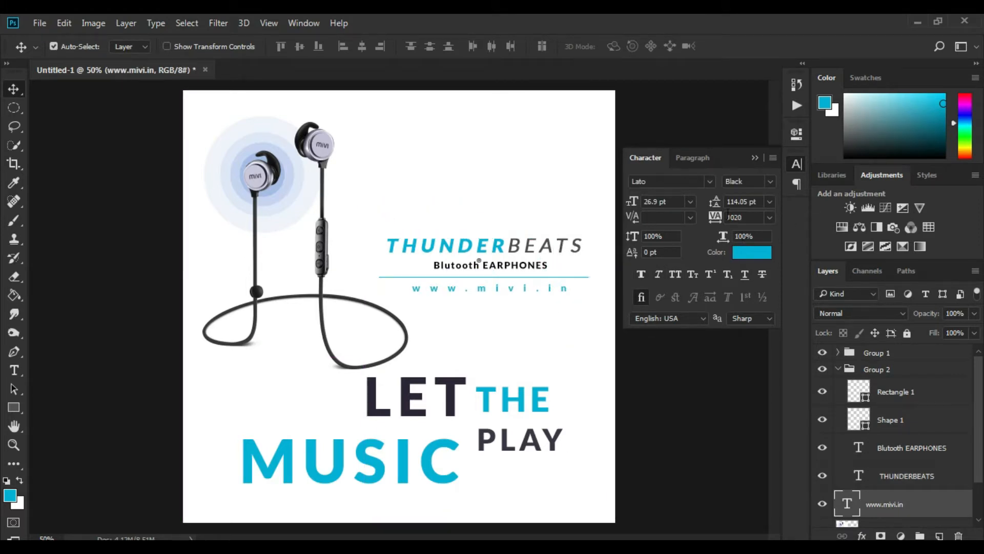
left_click_drag(715, 217, 710, 218)
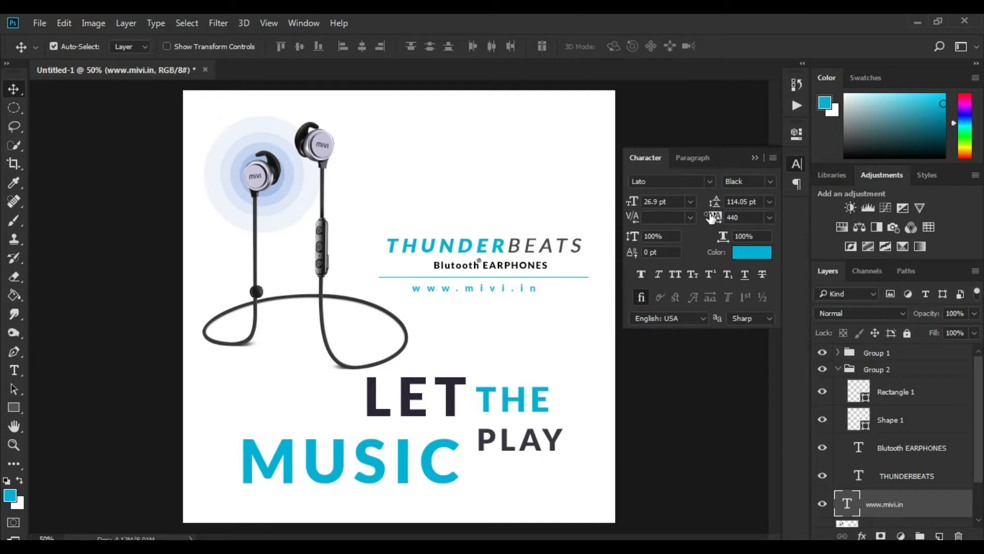
left_click_drag(502, 286, 529, 285)
Create a new text layer reading "mivi" above the THUNDERBEATS heading
key("t")
left_click(928, 354)
scroll(901, 500, "down", 2)
left_click(901, 504)
left_click_drag(363, 144, 714, 410)
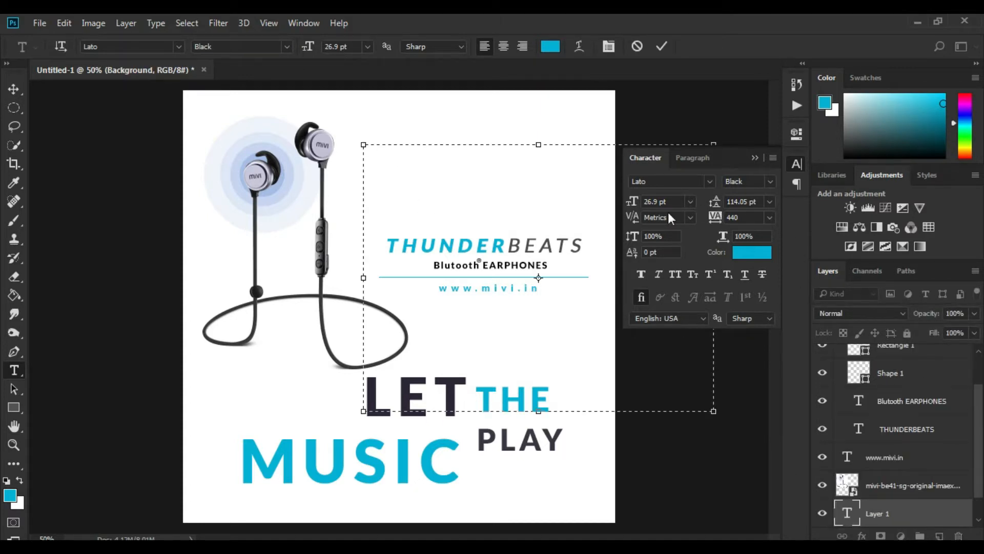
Set the font of the "mivi" text to GAPHIC DESIGN-Inverse Regular and keep its colour cyan
key("ctrl+a")
left_click(710, 181)
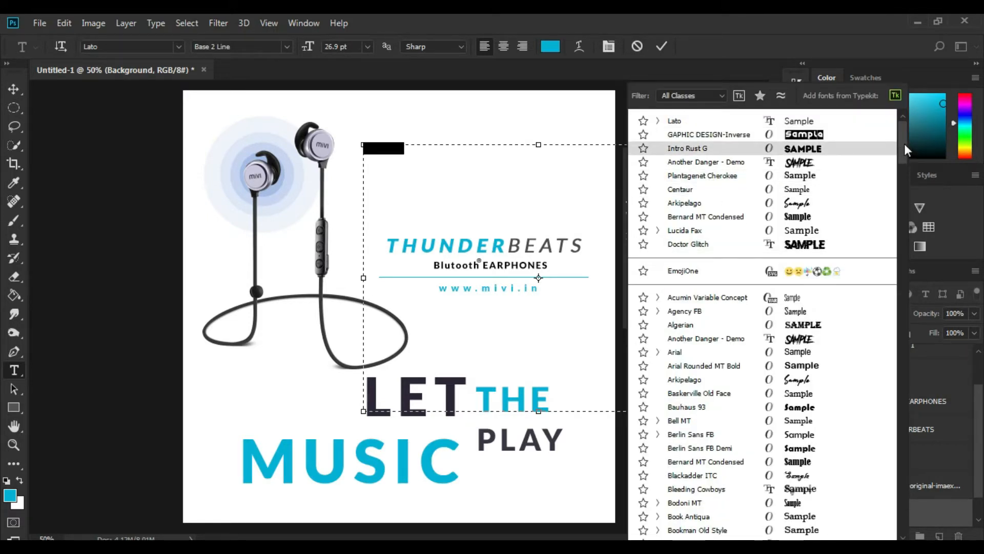
left_click(850, 134)
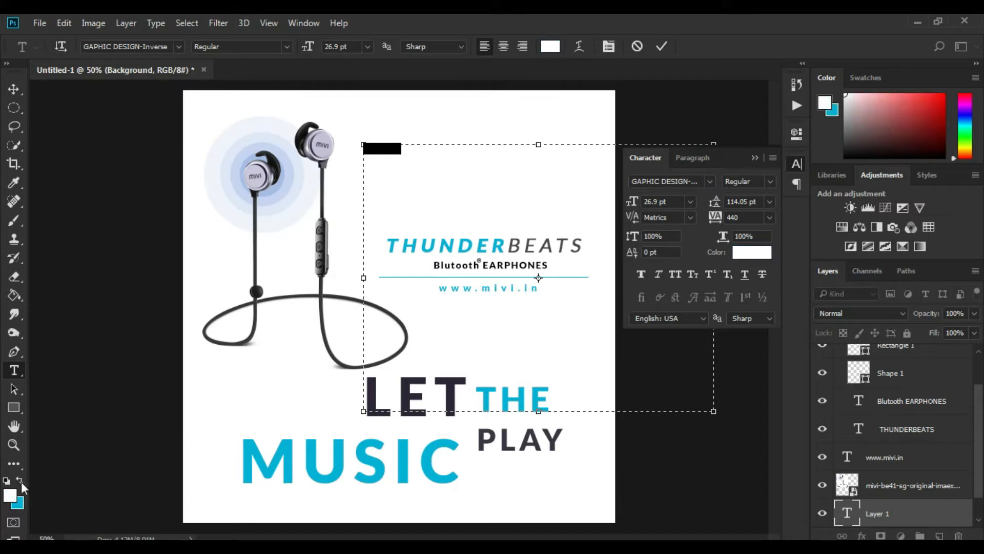
left_click(403, 207)
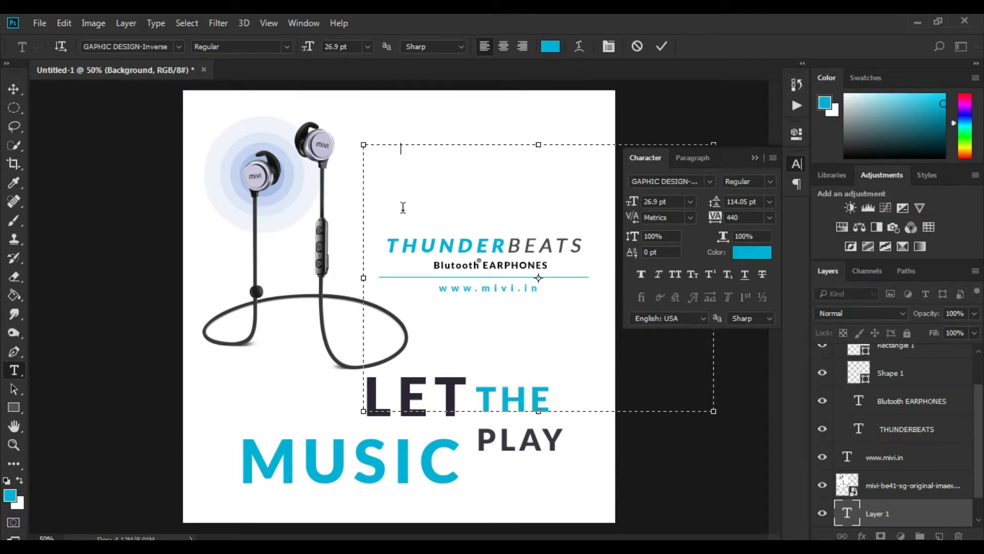
Finish the "mivi" text and place its layer at the top of Group 2
left_click(13, 89)
scroll(894, 399, "up", 2)
scroll(897, 399, "up", 1)
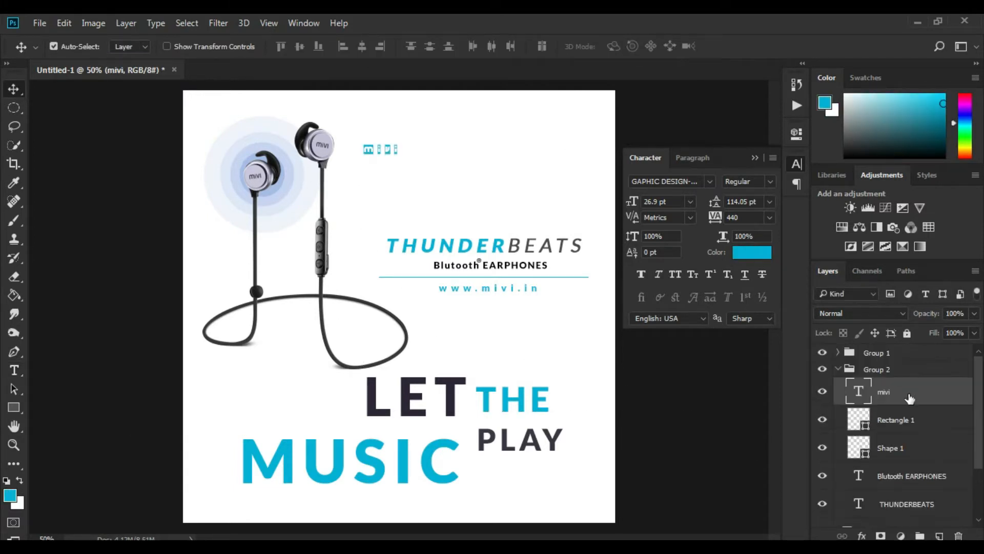
Enlarge the "mivi" text to 162.9 pt and move it up into the upper-right area of the canvas
left_click(14, 369)
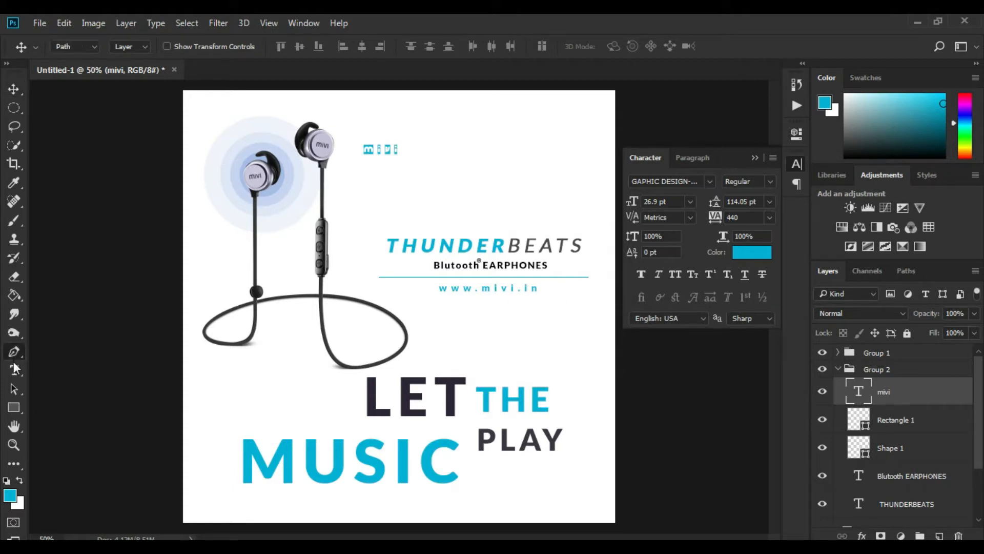
left_click(385, 148)
key("ctrl+a")
left_click_drag(648, 207, 730, 206)
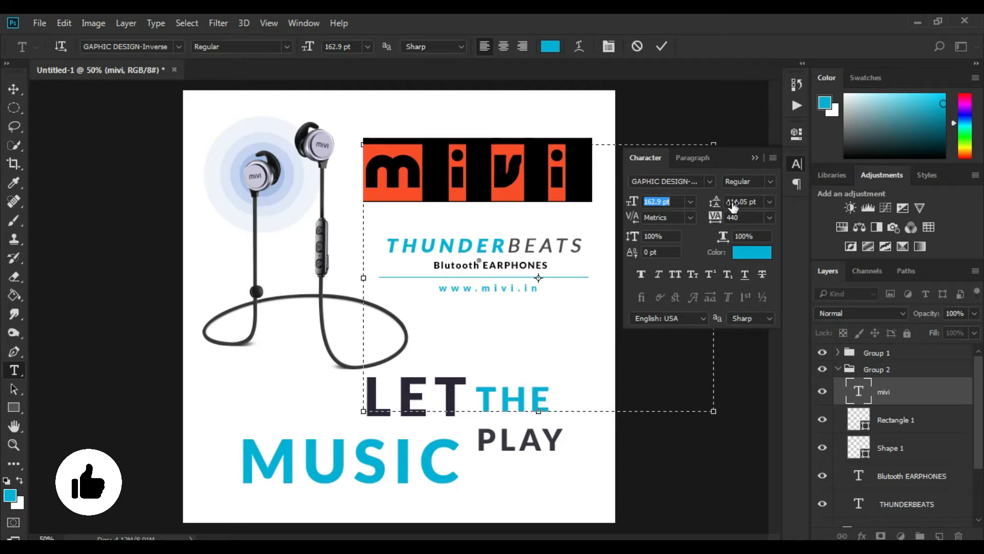
left_click(615, 160)
left_click(14, 88)
left_click_drag(514, 165, 532, 131)
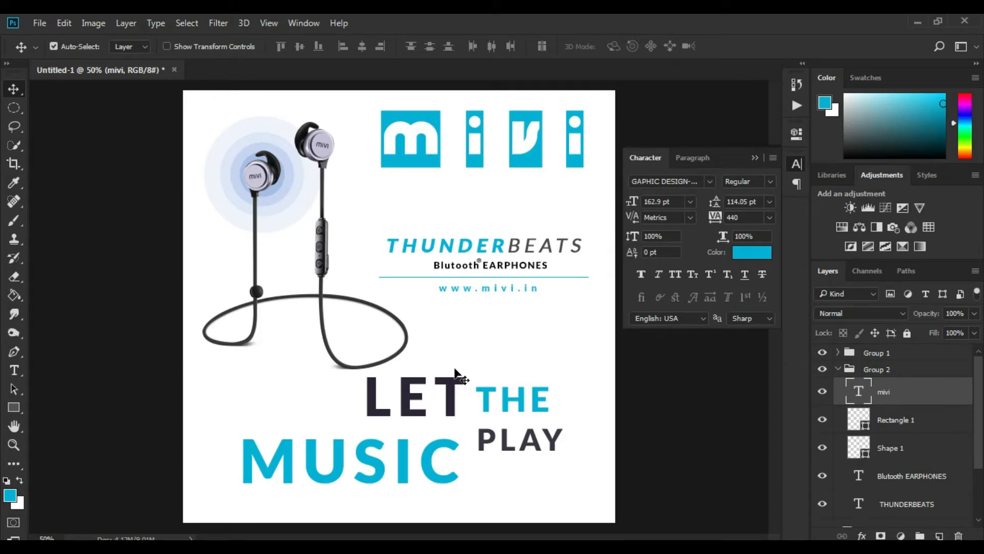
left_click_drag(503, 149, 520, 136)
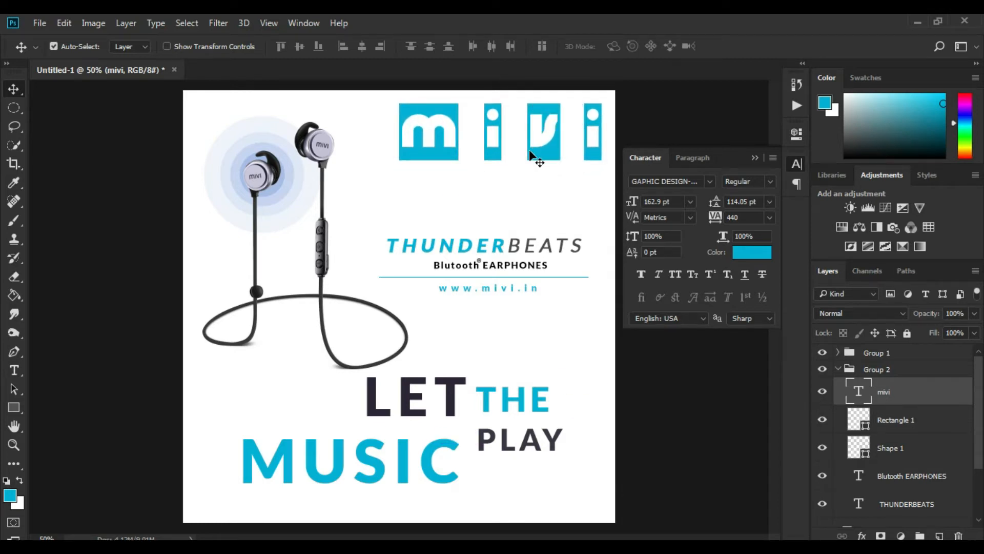
Set the "mivi" text's tracking to 280 and reposition it above the THUNDERBEATS heading, close to the canvas's right edge
left_click(14, 370)
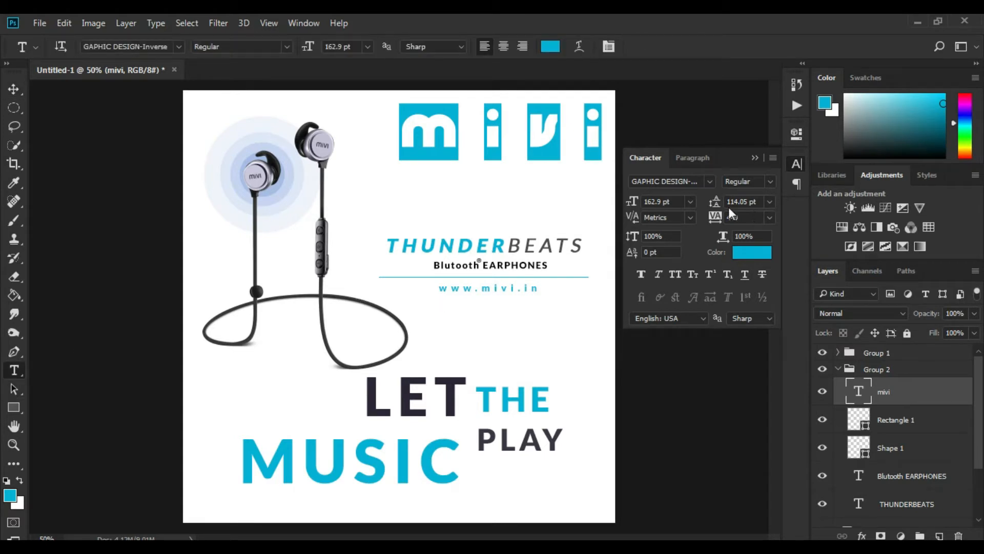
left_click(441, 168)
key("ctrl+a")
left_click_drag(716, 203, 712, 217)
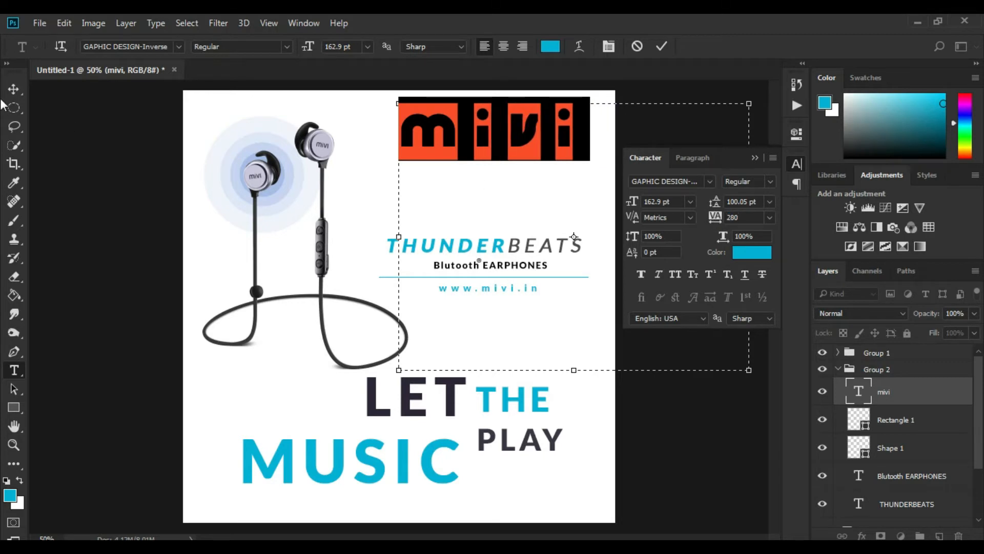
left_click(14, 89)
left_click_drag(418, 149, 535, 142)
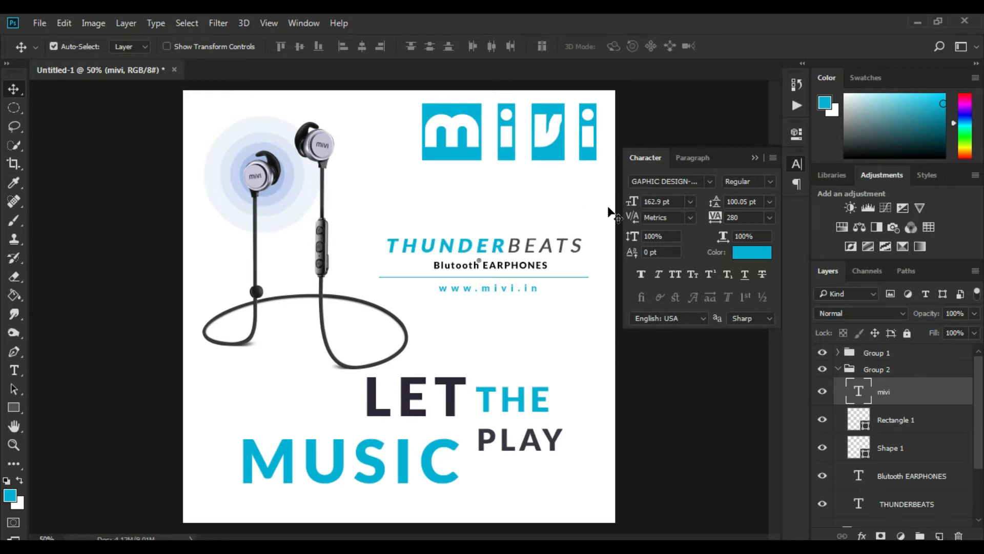
left_click(901, 429)
scroll(903, 451, "down", 1)
scroll(905, 453, "up", 1)
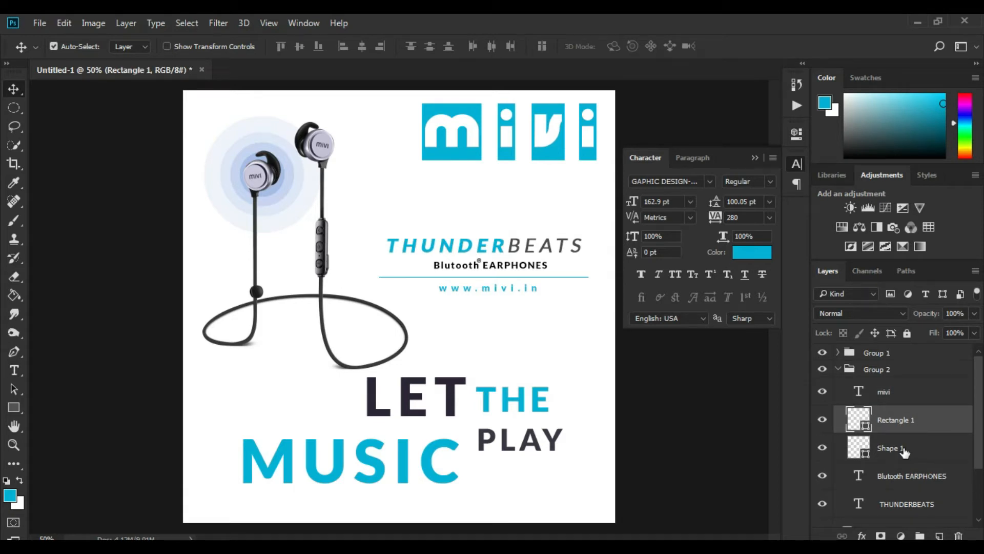
scroll(898, 466, "down", 3)
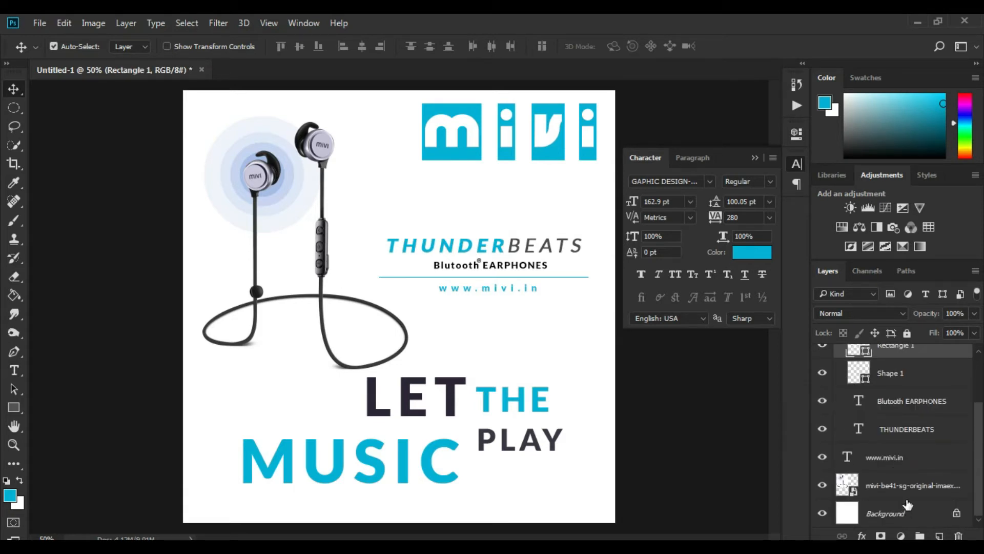
left_click(900, 458)
left_click(923, 402, "shift")
left_click(910, 462)
left_click_drag(508, 288, 509, 285)
left_click_drag(687, 464, 687, 464)
scroll(908, 480, "up", 3)
left_click(867, 353)
left_click(822, 352)
left_click(822, 352)
left_click(492, 415)
left_click_drag(493, 414, 479, 415)
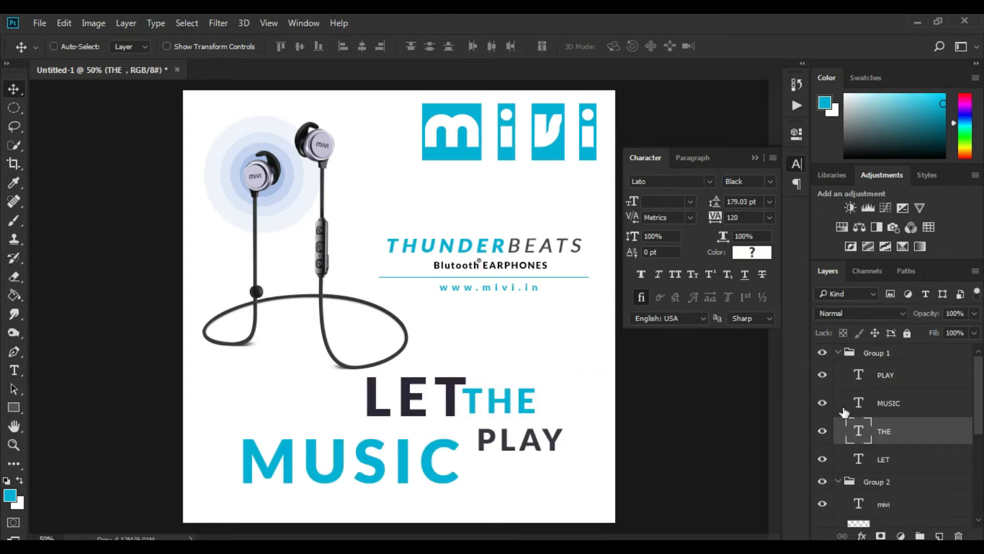
key("ctrl+z")
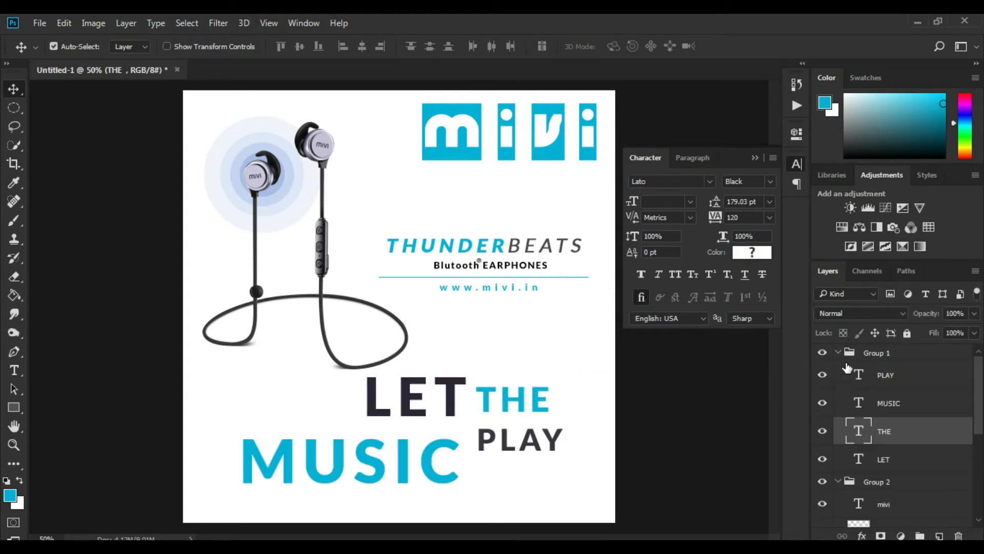
Move the whole "LET THE MUSIC PLAY" slogan group slightly right and up
left_click(839, 354)
mouse_move(567, 402)
left_mouse_down()
mouse_move(487, 407)
mouse_move(563, 403)
left_mouse_up()
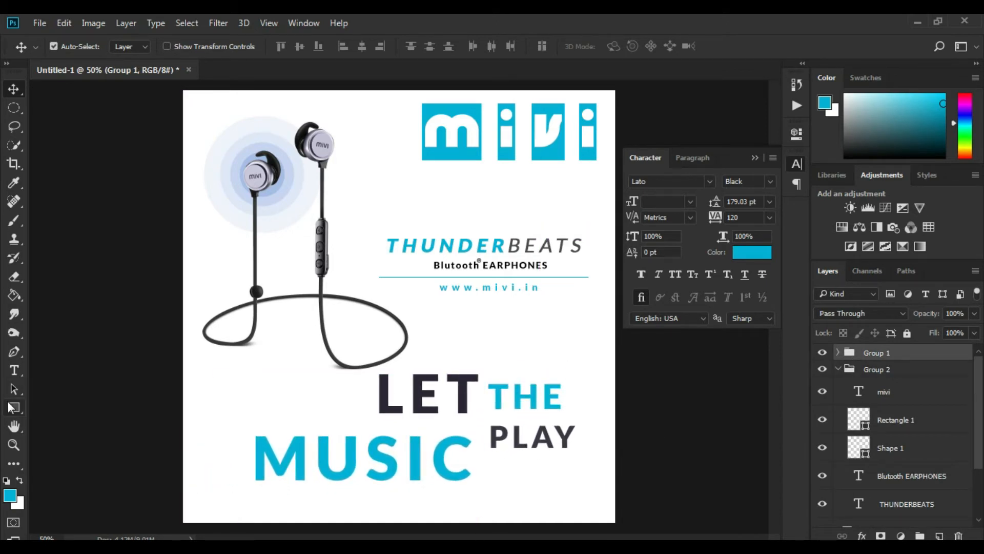
Draw a cyan rounded rectangle about 396 × 66 px beside the word "LET"
left_click(14, 370)
left_click_drag(14, 407, 77, 421)
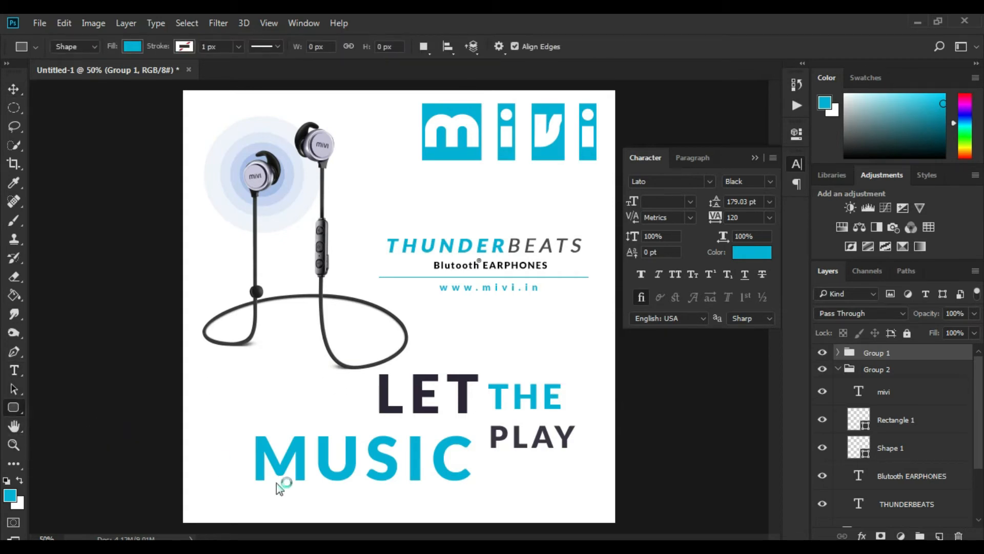
left_click_drag(232, 381, 374, 405)
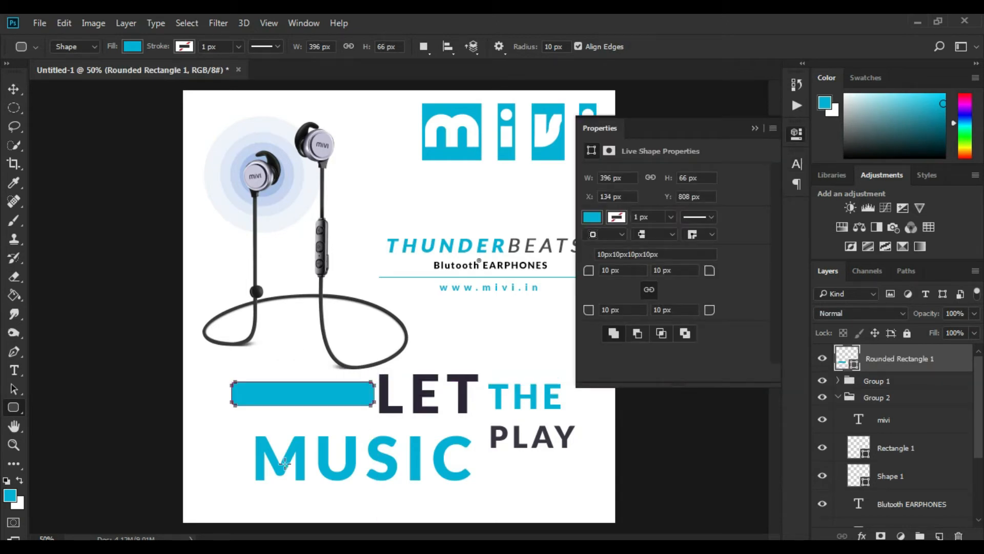
Set the foreground colour to amber f9b022 and apply it as the rounded rectangle's fill
left_click(10, 496)
type("f9b022")
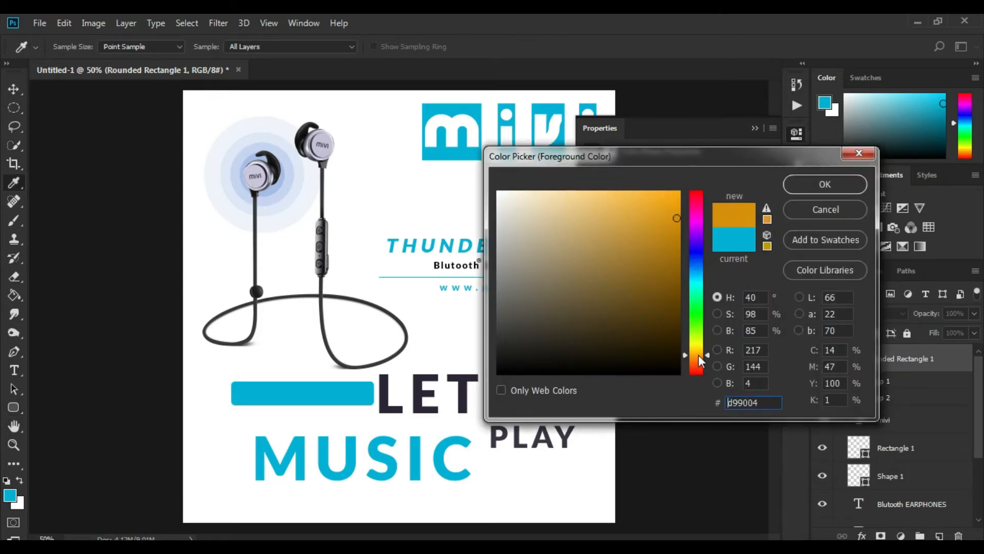
left_click(789, 186)
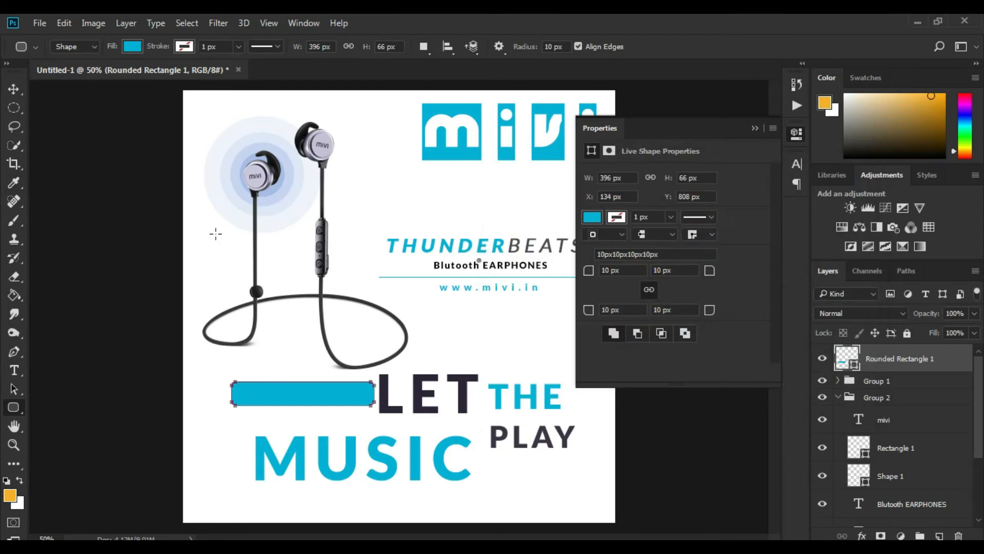
left_click(132, 47)
left_click(65, 123)
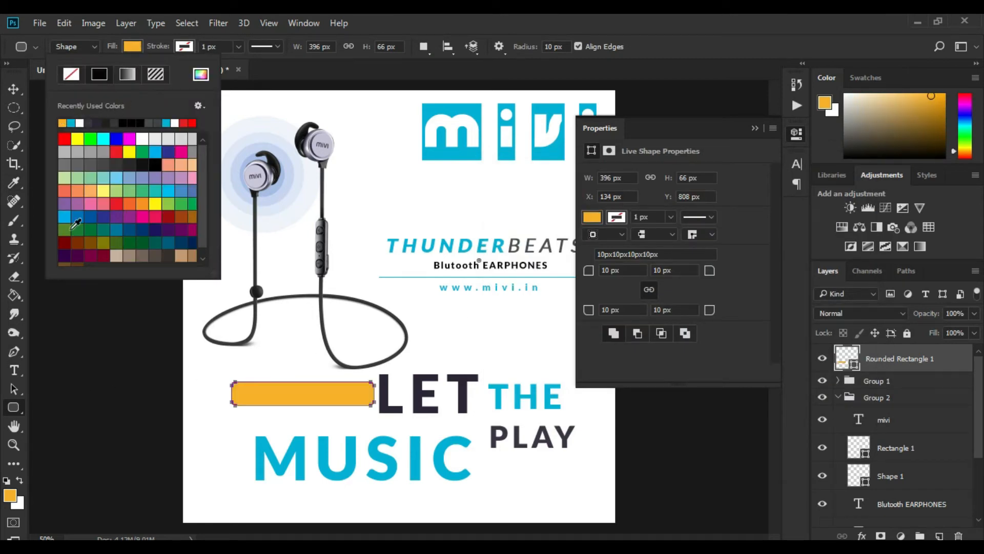
left_click(14, 88)
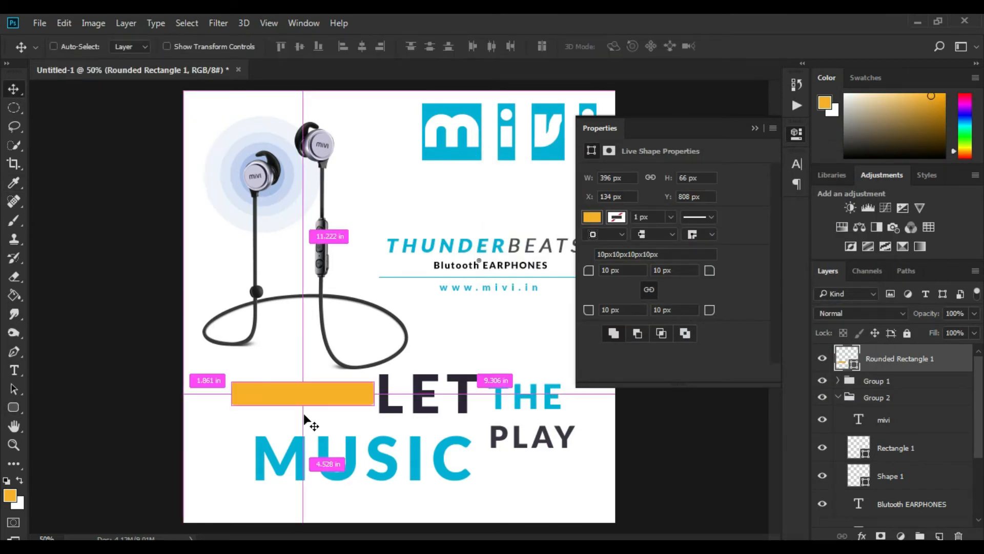
Create a new text layer reading "35 % OFF" and colour it cyan 04b1d9
left_click(13, 371)
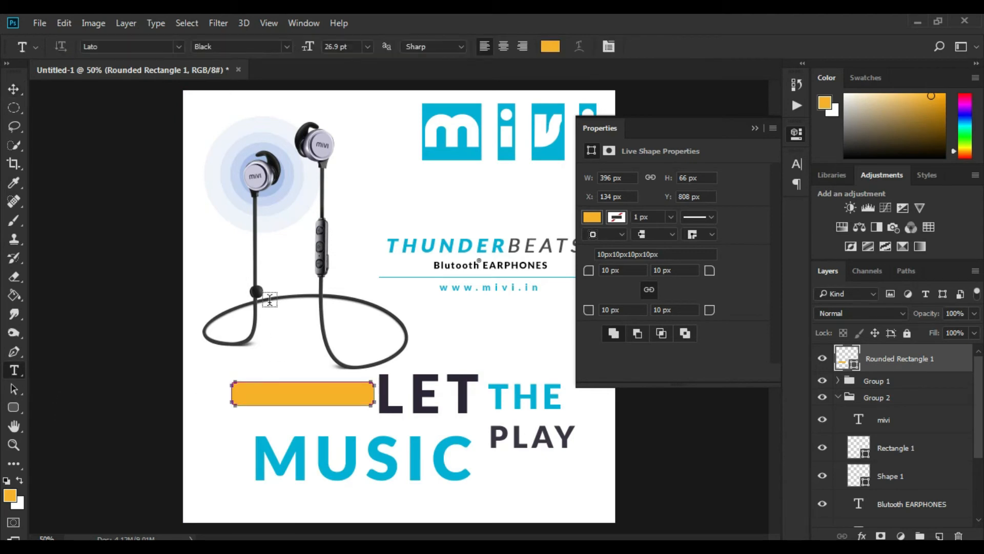
left_click_drag(216, 226, 578, 463)
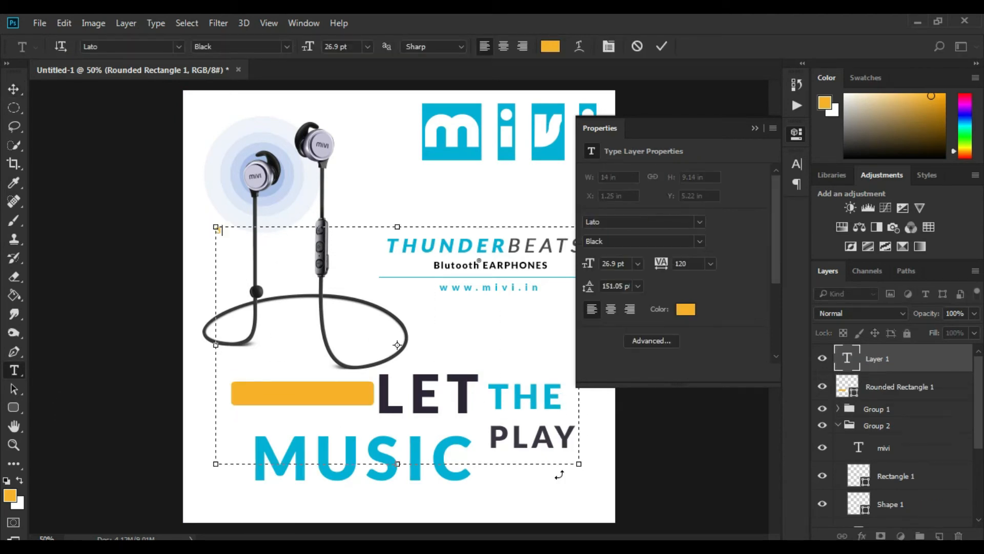
type("35 % OFF")
key("ctrl+a")
left_click(686, 309)
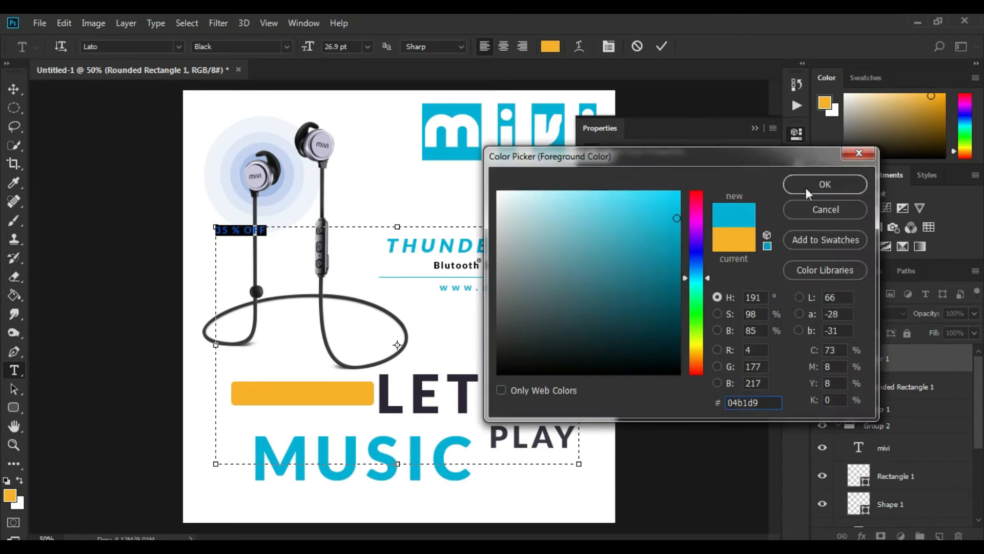
left_click(808, 184)
Place the amber rectangle beneath the website text with the "35 % OFF" text centred on it
left_click(14, 89)
left_click_drag(241, 331, 549, 326)
left_click_drag(333, 395, 533, 327)
left_click_drag(662, 263, 669, 263)
left_click_drag(487, 323, 482, 322)
left_click(482, 322, "ctrl+shift")
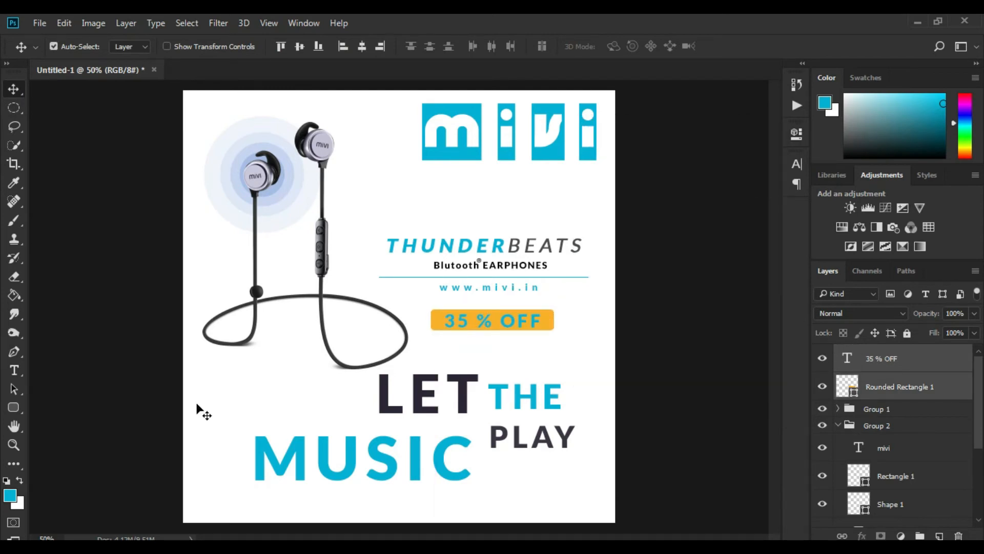
Reposition the "35 % OFF" badge just beneath the website text and shift the slogan group down and right below it
left_click_drag(556, 351, 599, 513)
left_click(877, 409)
left_click_drag(469, 399, 428, 398)
left_click(882, 358)
left_click(885, 379, "ctrl")
left_click_drag(598, 489, 558, 319)
left_click(877, 409)
left_click_drag(504, 408, 554, 427)
Draw a cyan rounded rectangle about 386 × 60 px above "LET" and place the text "SHOP NOW" on it
key("u")
left_click_drag(281, 360, 420, 382)
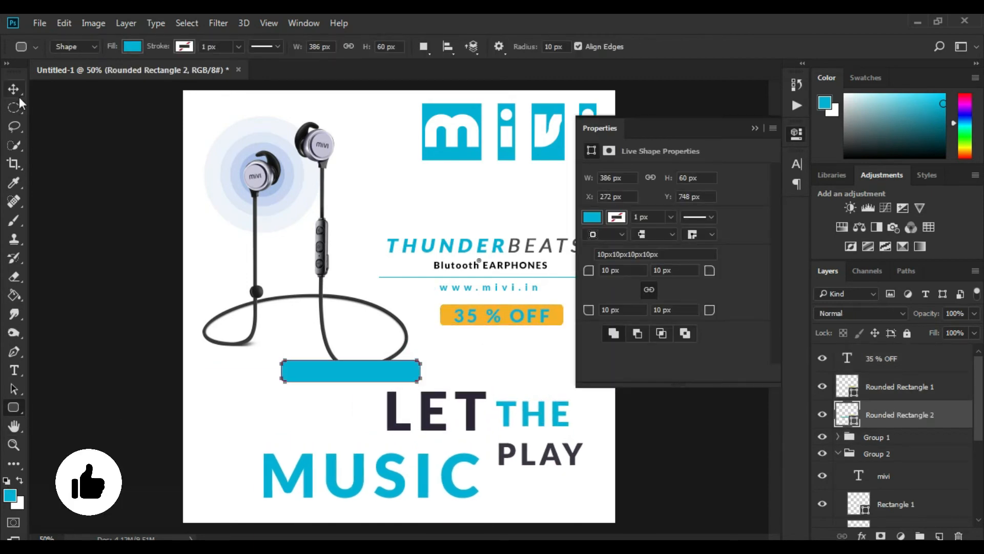
left_click(14, 370)
left_click_drag(202, 267, 637, 553)
type("SHOP NOW")
left_click(14, 89)
mouse_move(266, 271)
left_mouse_down()
mouse_move(363, 369)
mouse_move(396, 387)
left_mouse_up()
Try adding an icon from the custom shapes to the SHOP NOW button
right_click(14, 407)
left_click(61, 478)
left_click(563, 47)
left_click(710, 170)
left_click(14, 89)
Add a 50 × 48 px custom-shape play icon beside the "SHOP NOW" text and delete the earlier icon layer
left_click(14, 370)
left_click(14, 407)
left_click(564, 47)
mouse_move(735, 307)
left_mouse_down()
mouse_move(740, 388)
mouse_move(736, 238)
left_mouse_up()
left_click(240, 297)
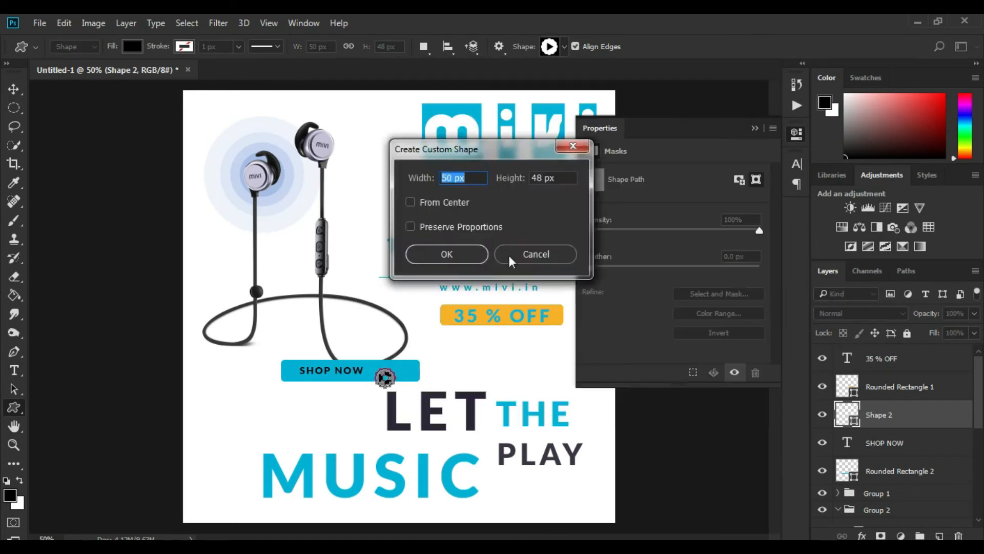
left_click(447, 253)
left_click(14, 90)
left_click(823, 415)
left_click(822, 415)
left_click_drag(876, 443, 959, 535)
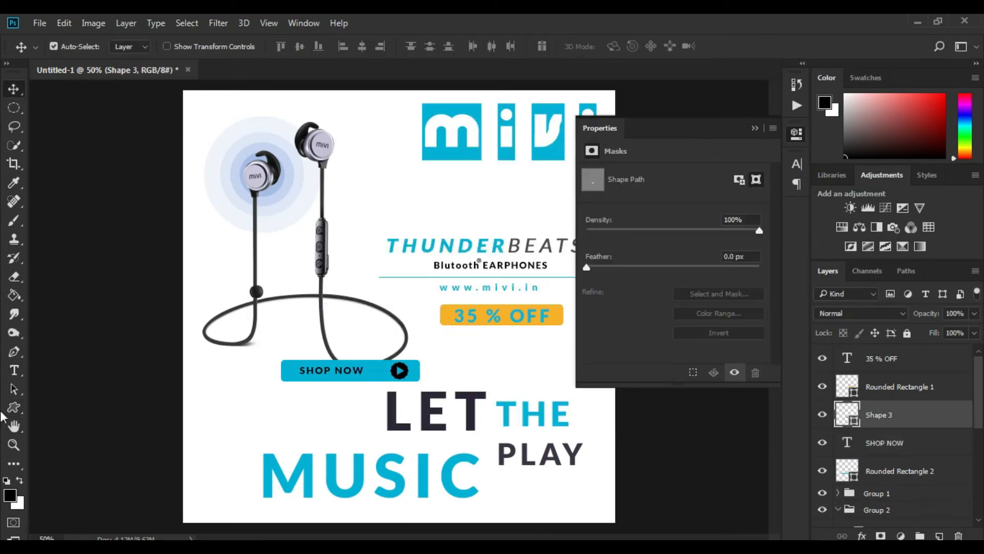
key("u")
left_click(564, 46)
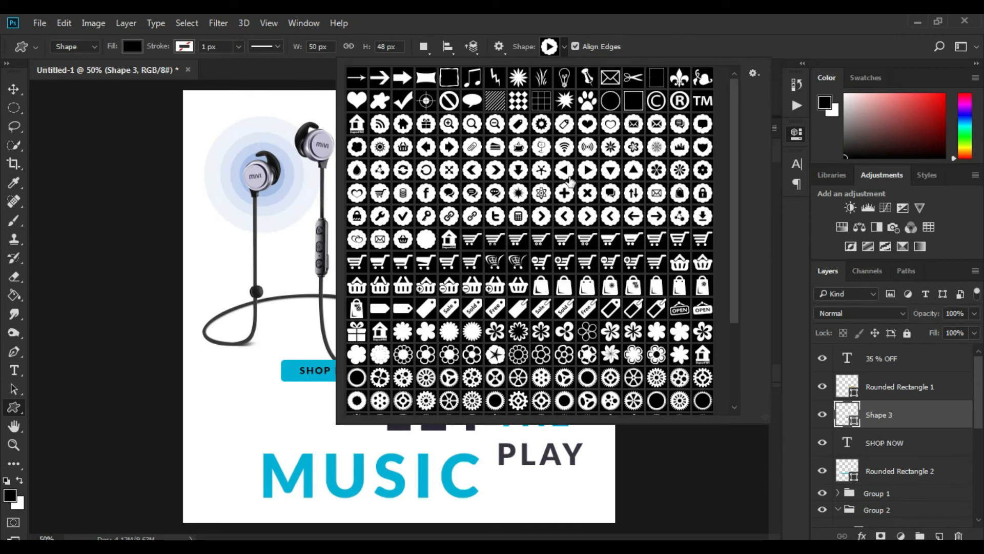
left_click(296, 338)
left_click(447, 254)
left_click(14, 89)
key("Delete")
Move the SHOP NOW button beneath the "35 % OFF" badge and give its rectangle an orange fill
left_click(446, 316)
left_click(882, 358)
left_click(879, 415)
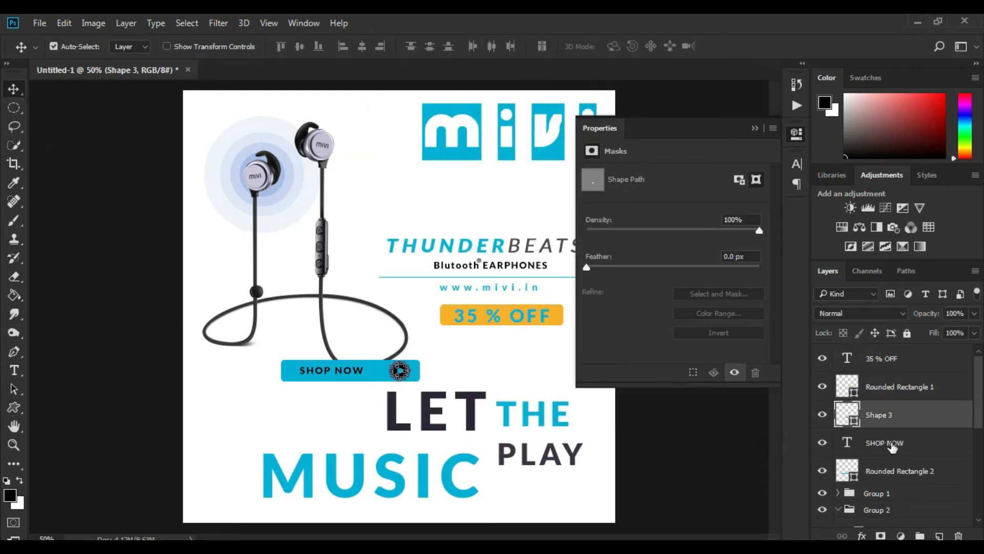
left_click_drag(377, 373, 528, 353)
key("u")
left_click(77, 47)
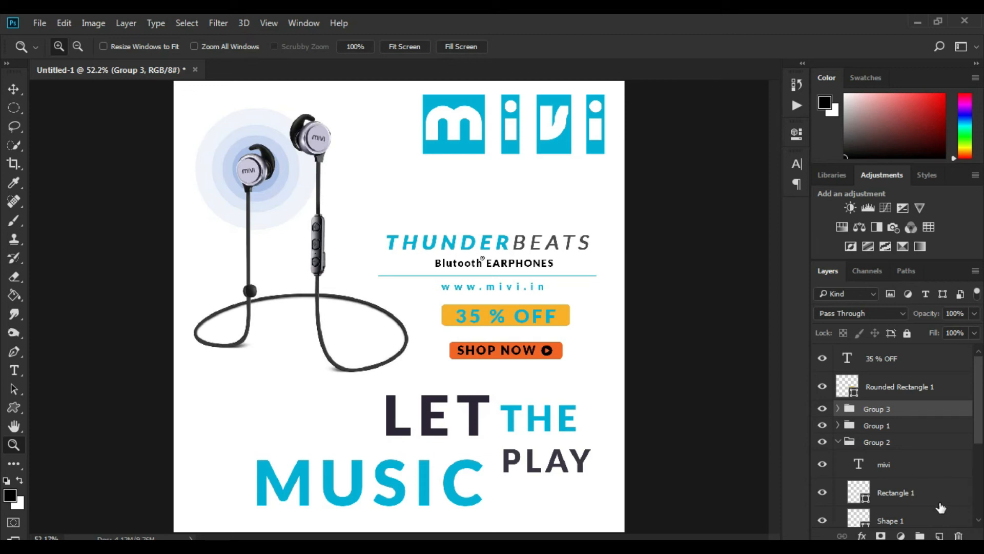
Enlarge the earphones product image and position it against the canvas's top-left corner, with its cable loop passing behind "LET"
scroll(929, 492, "down", 3)
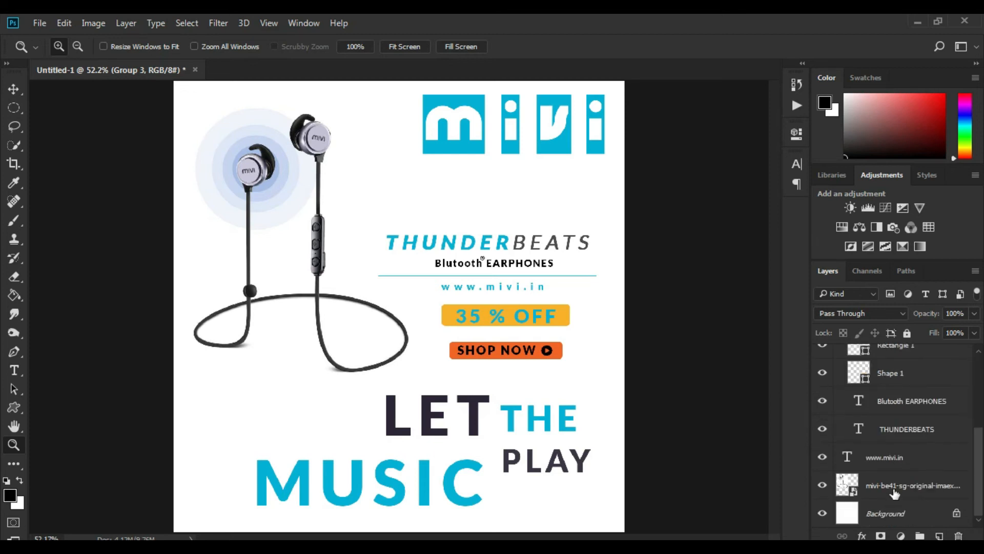
left_click(894, 491)
key("ctrl+t")
left_click_drag(411, 376, 451, 424)
left_click_drag(318, 305, 349, 345)
key("Return")
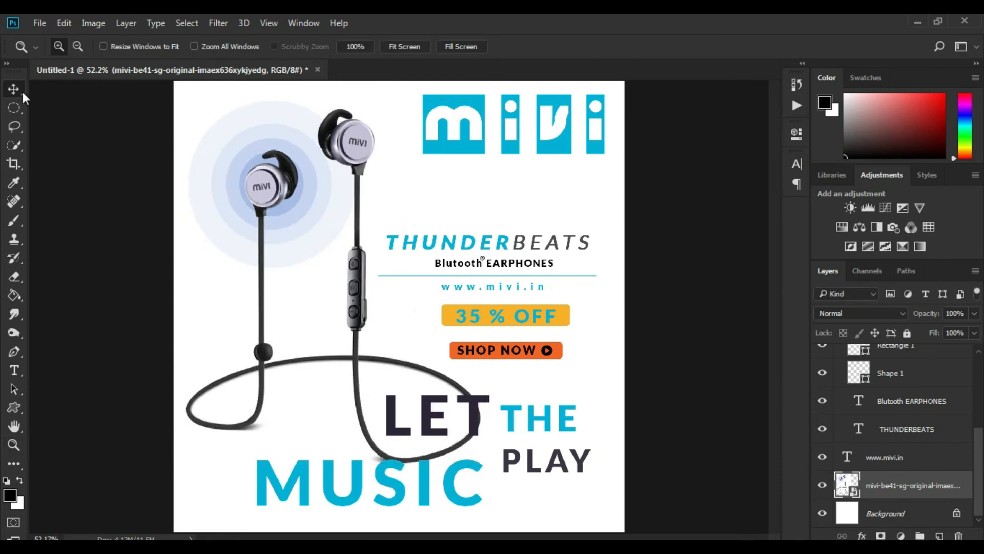
mouse_move(328, 155)
left_mouse_down()
mouse_move(336, 134)
mouse_move(367, 141)
mouse_move(327, 146)
left_mouse_up()
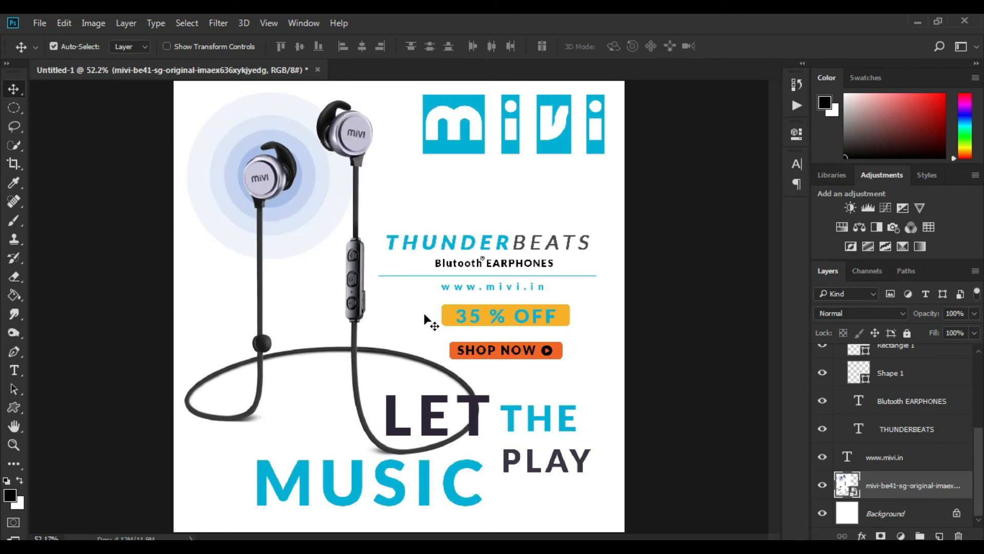
left_click_drag(368, 294, 352, 287)
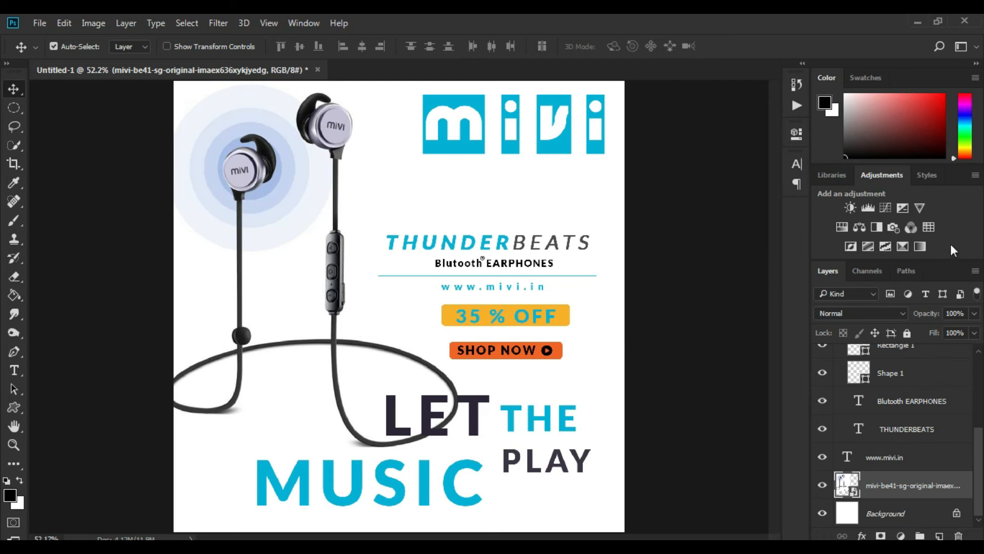
Flatten the image and save it to the Desktop as a JPEG named "mivi banner design"
left_click(975, 272)
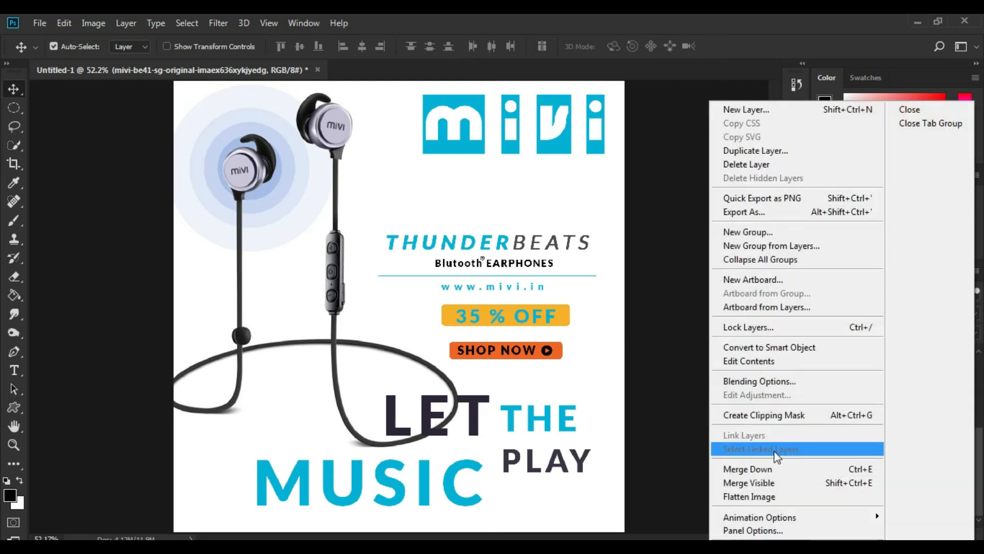
left_click(757, 496)
key("ctrl+shift+s")
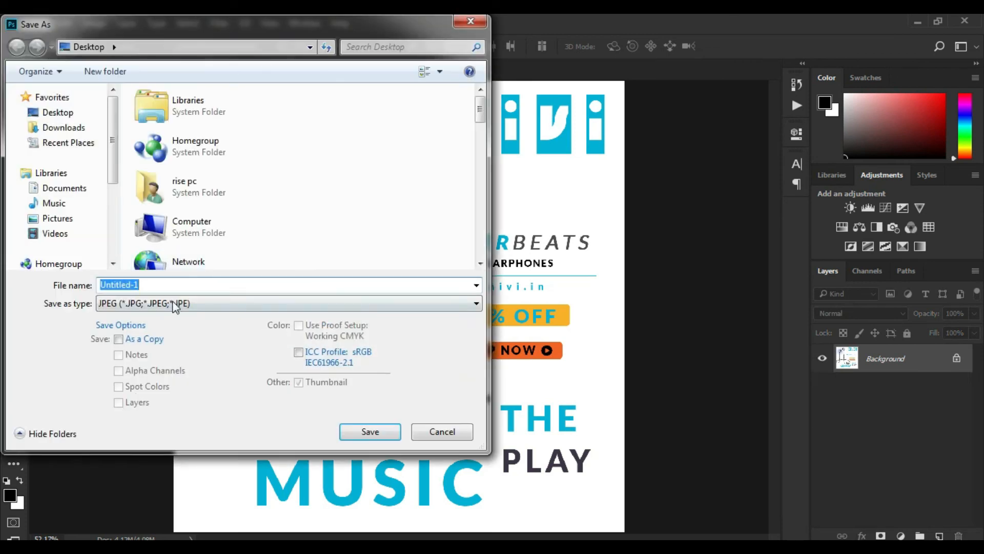
left_click(72, 112)
left_click(223, 282)
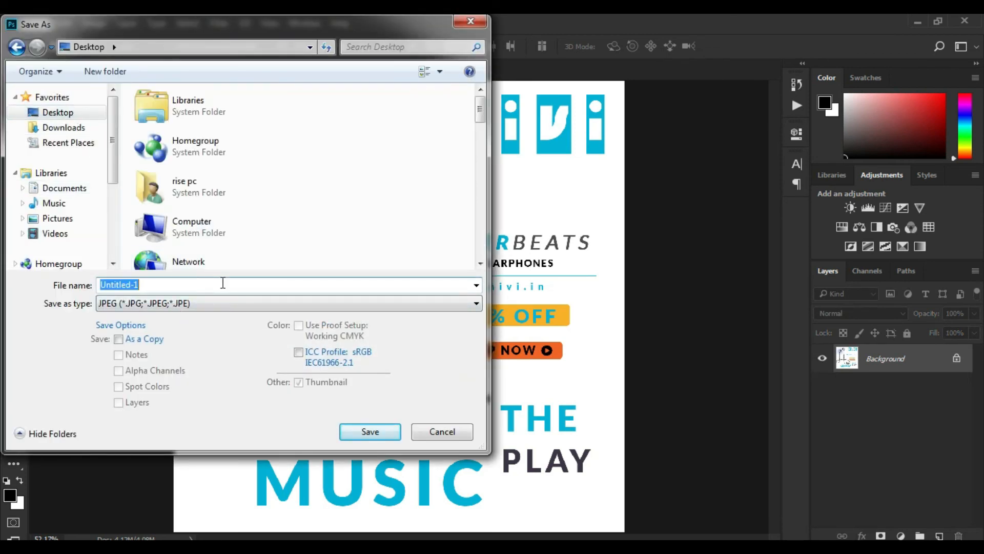
type("mivi banner design")
key("Return")
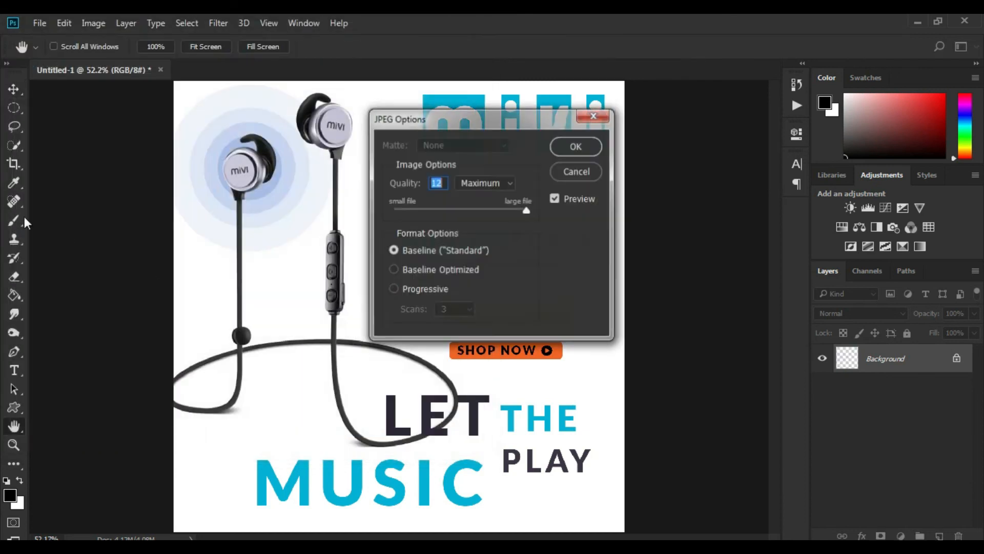